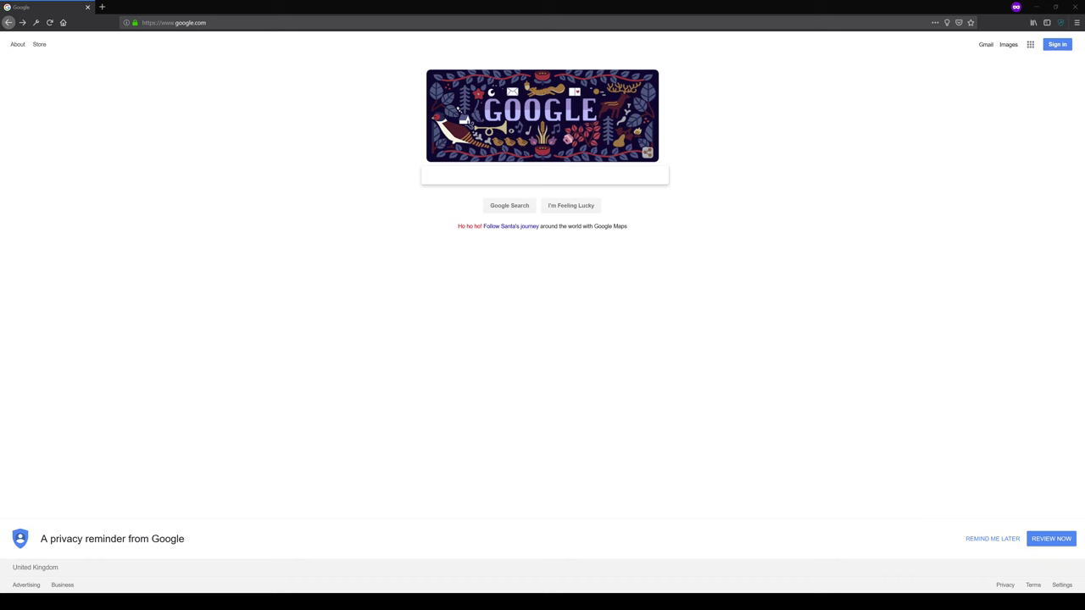
Search Google for 'roberts space industries' to reach the official RSI website
type("robert")
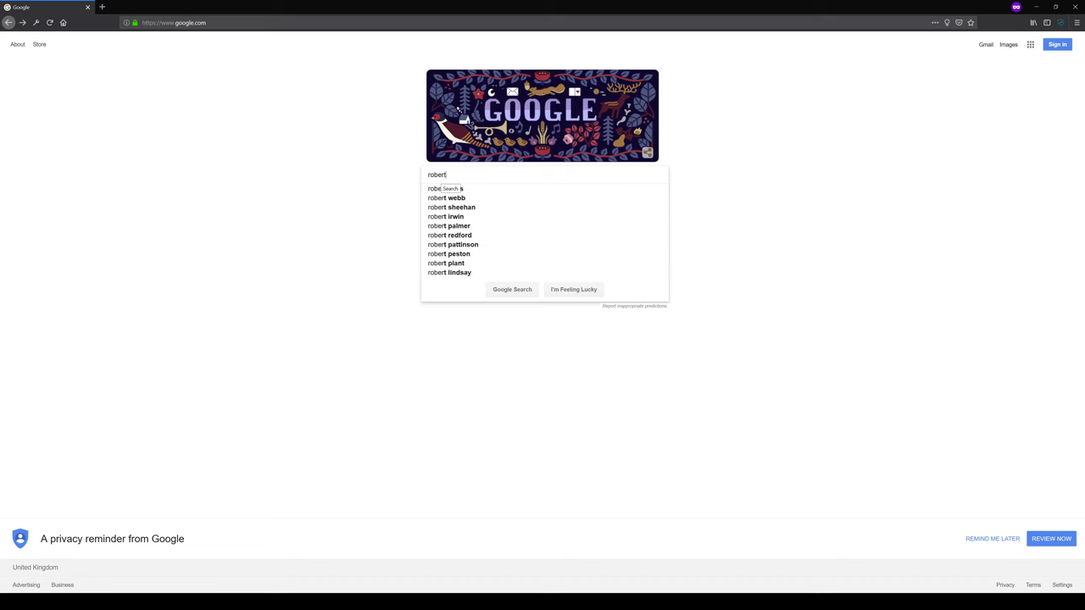
type("s space indus")
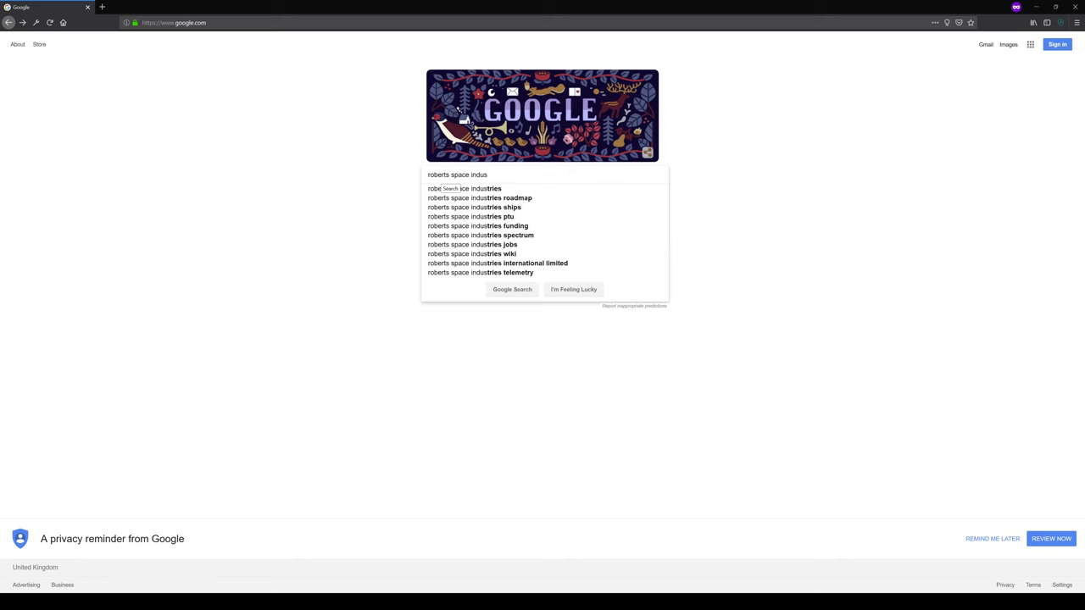
type("tries")
key("Return")
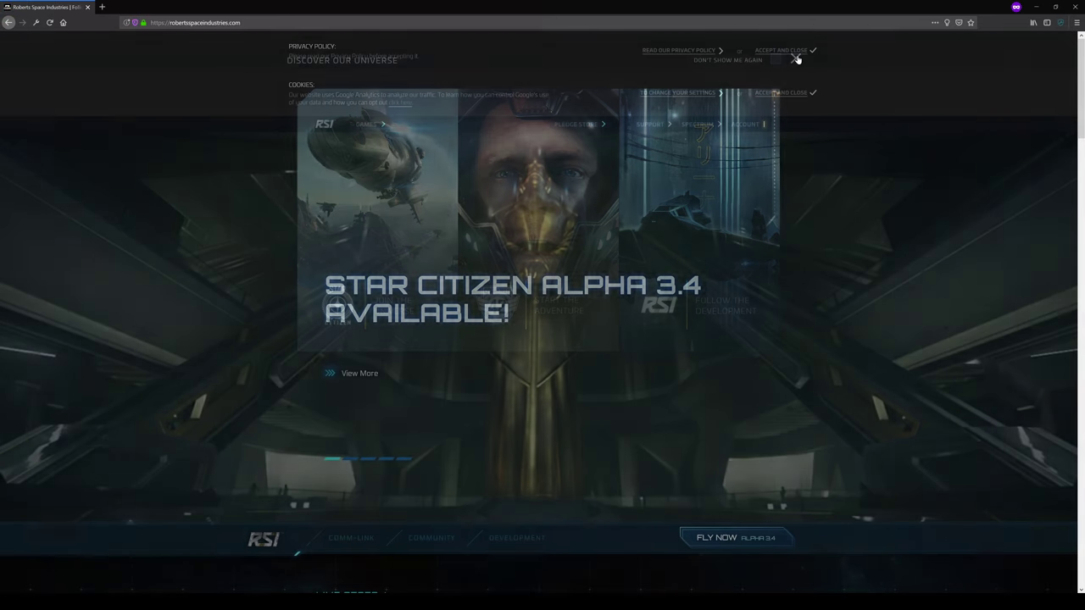
Dismiss the cookie notices and show the Pledge Store's gift cards, $10 to $100
left_click(797, 56)
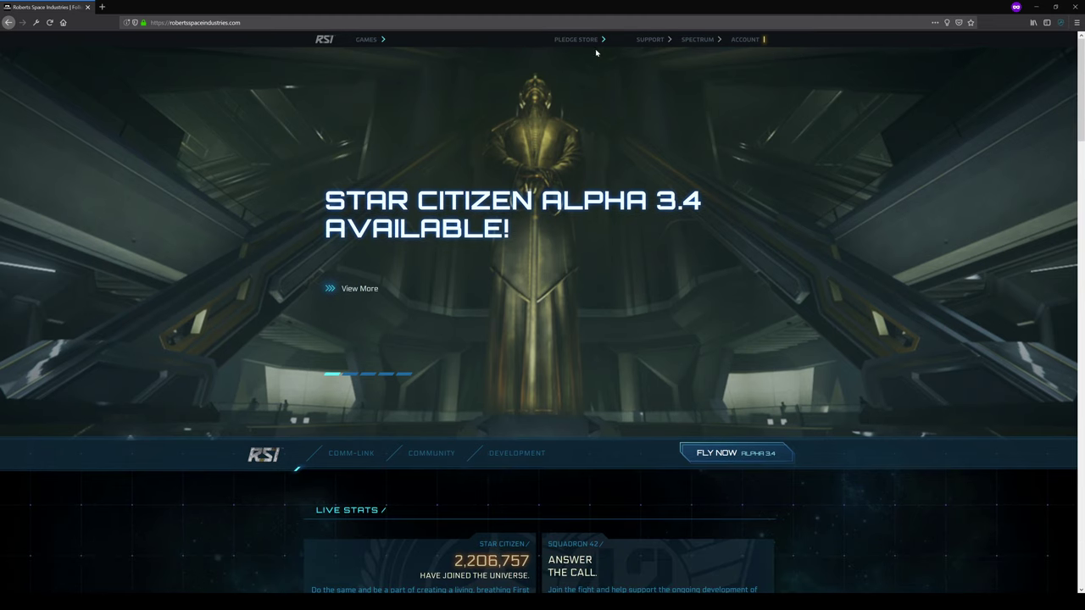
left_click(577, 41)
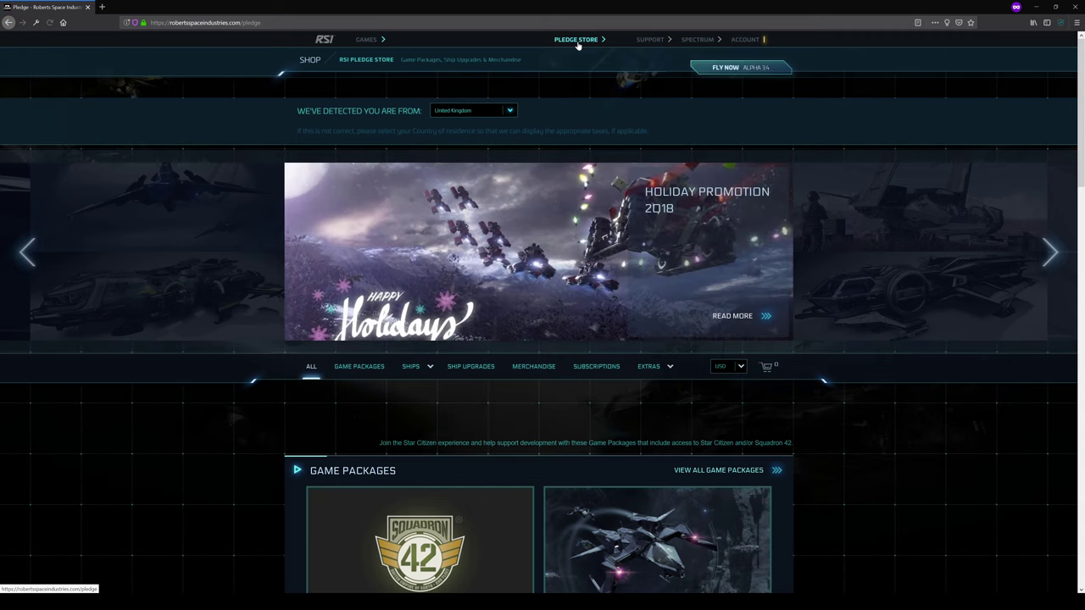
mouse_move(654, 367)
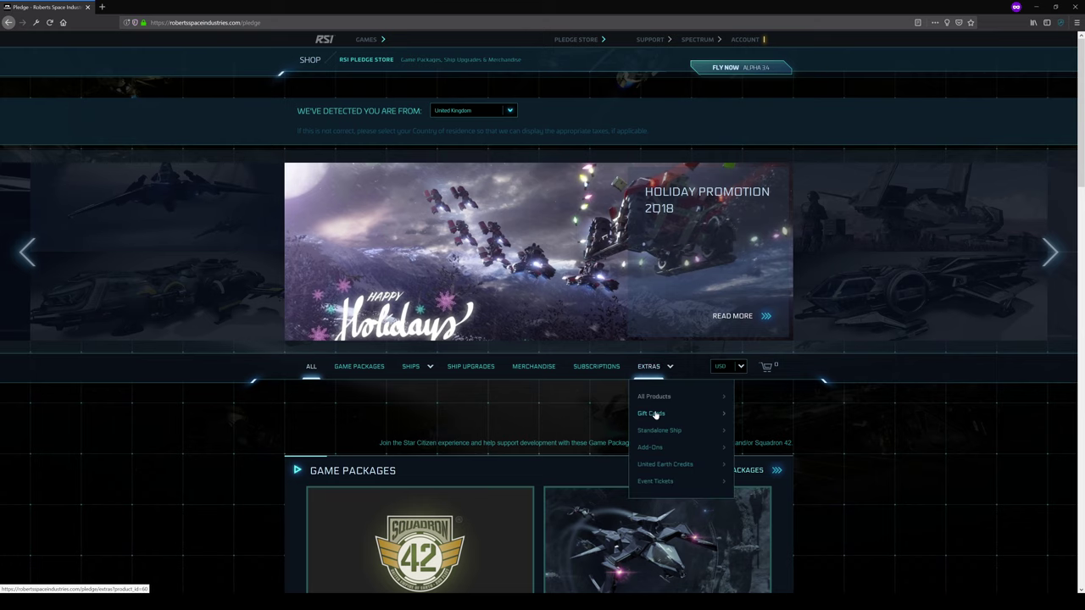
left_click(656, 413)
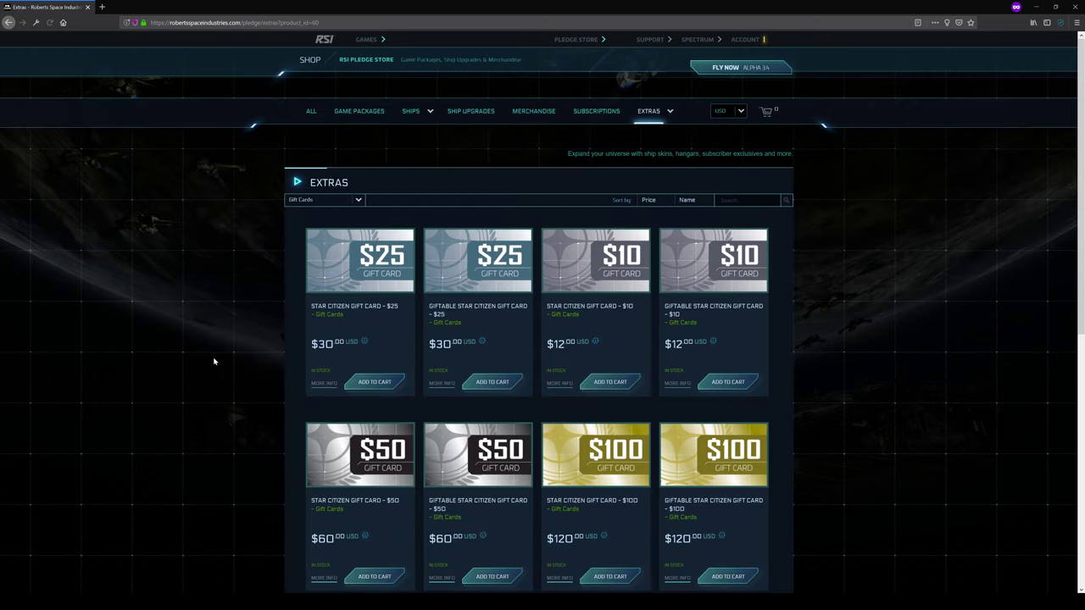
scroll(194, 340, "down", 2)
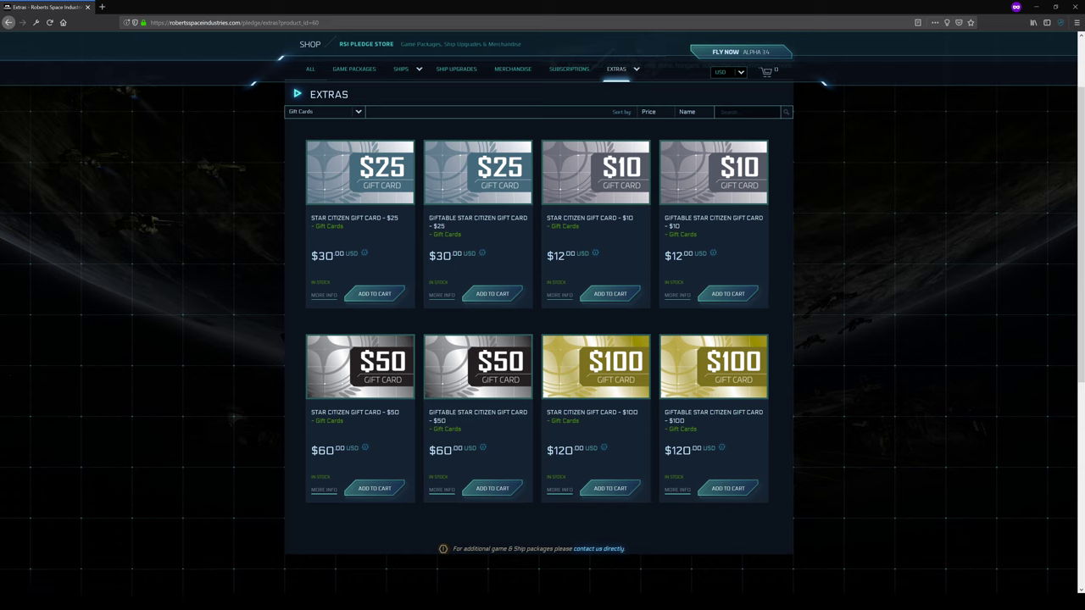
left_click_drag(669, 218, 715, 218)
left_click(715, 218)
Add the Giftable Star Citizen Gift Card - $10 to the cart and proceed to checkout
left_click(719, 293)
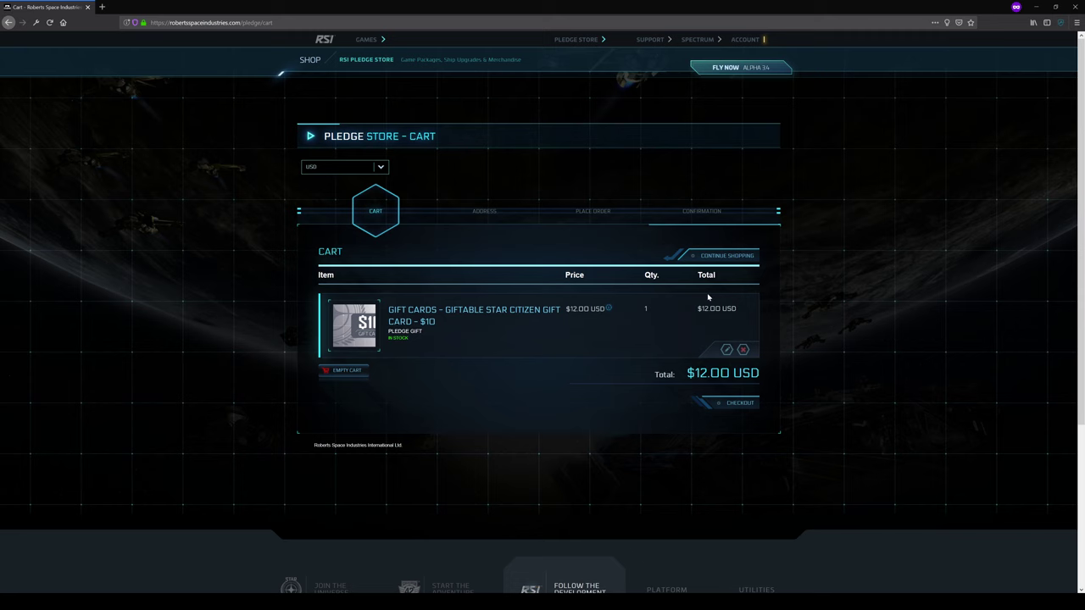
left_click(741, 408)
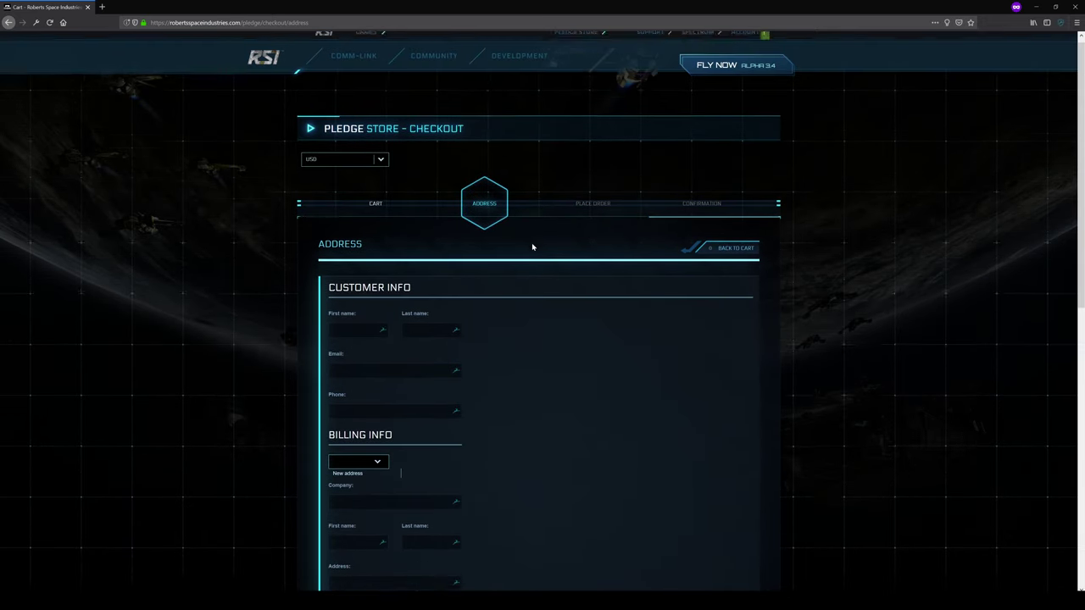
scroll(532, 247, "down", 1)
scroll(532, 246, "down", 2)
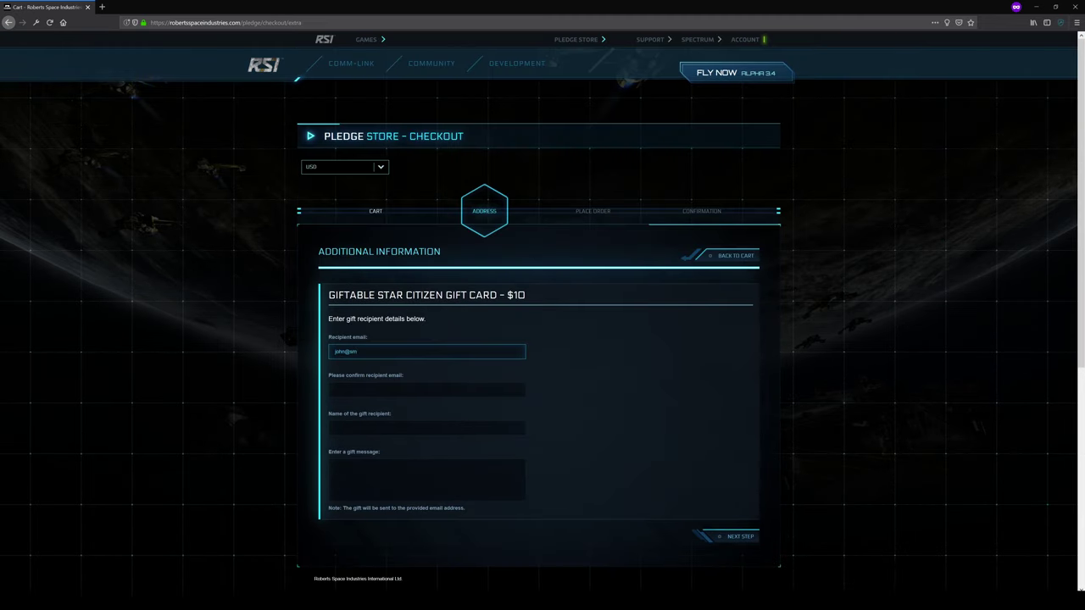
Enter the recipient email, confirmation, name and a 'Happy Holidays' gift message, then continue
type(".com")
key("Tab")
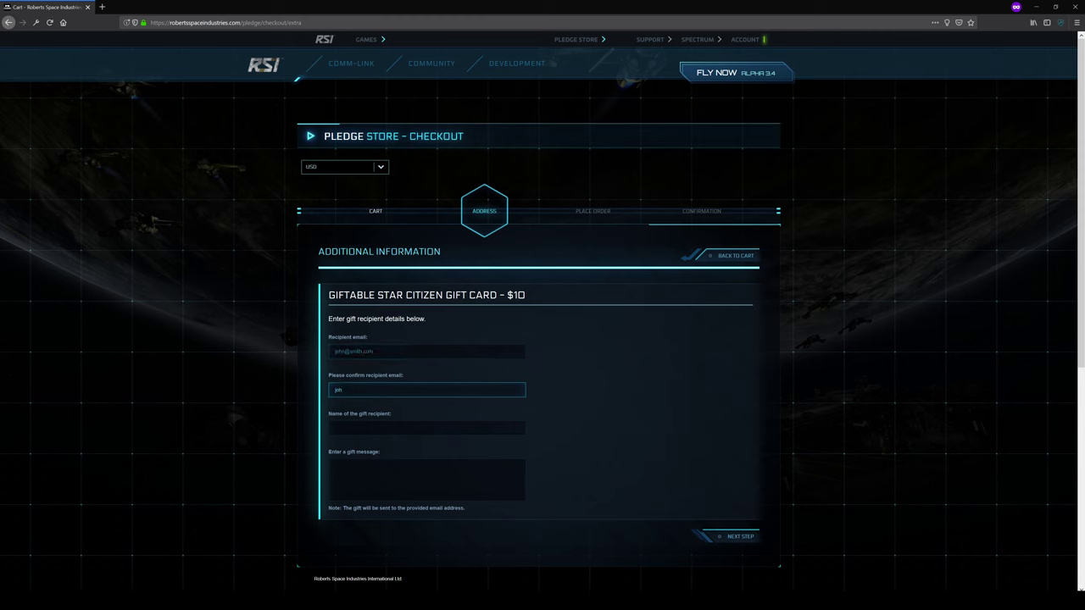
key("Tab")
type("John Smith")
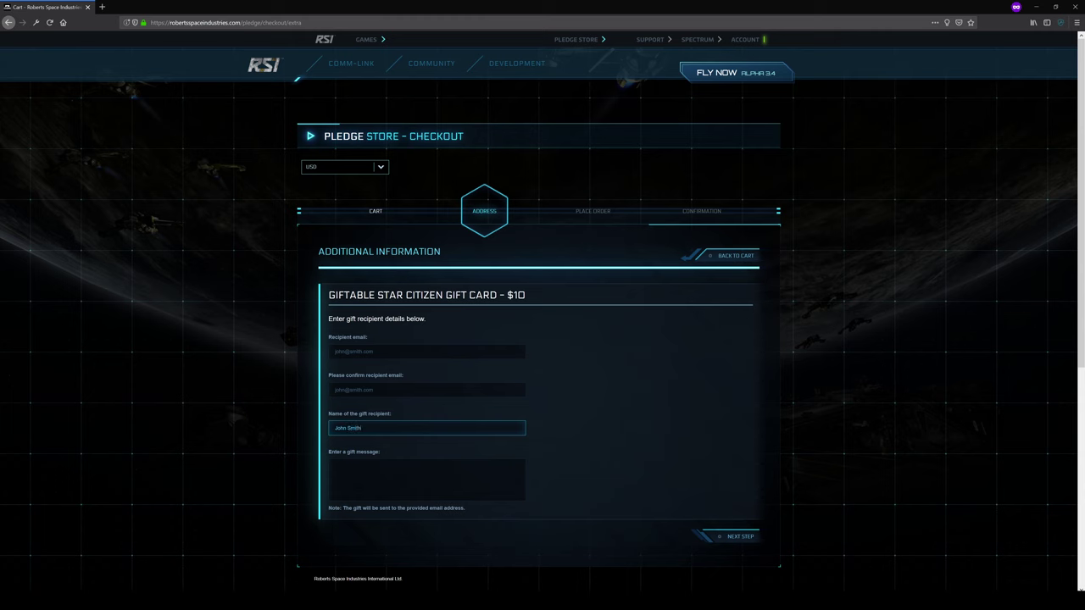
key("Tab")
type("Happy")
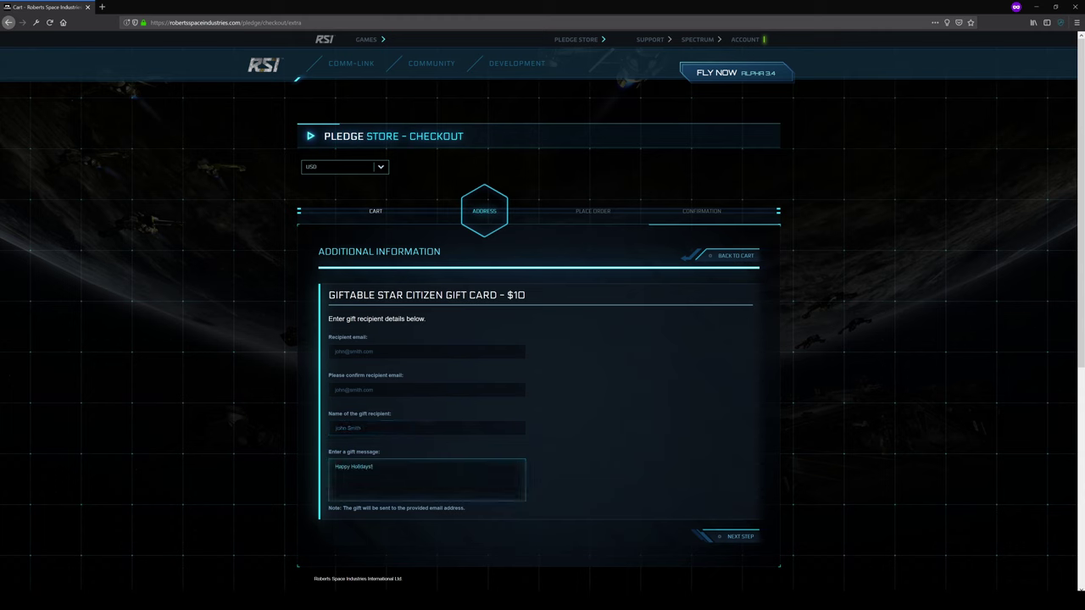
left_click(685, 365)
left_click(718, 542)
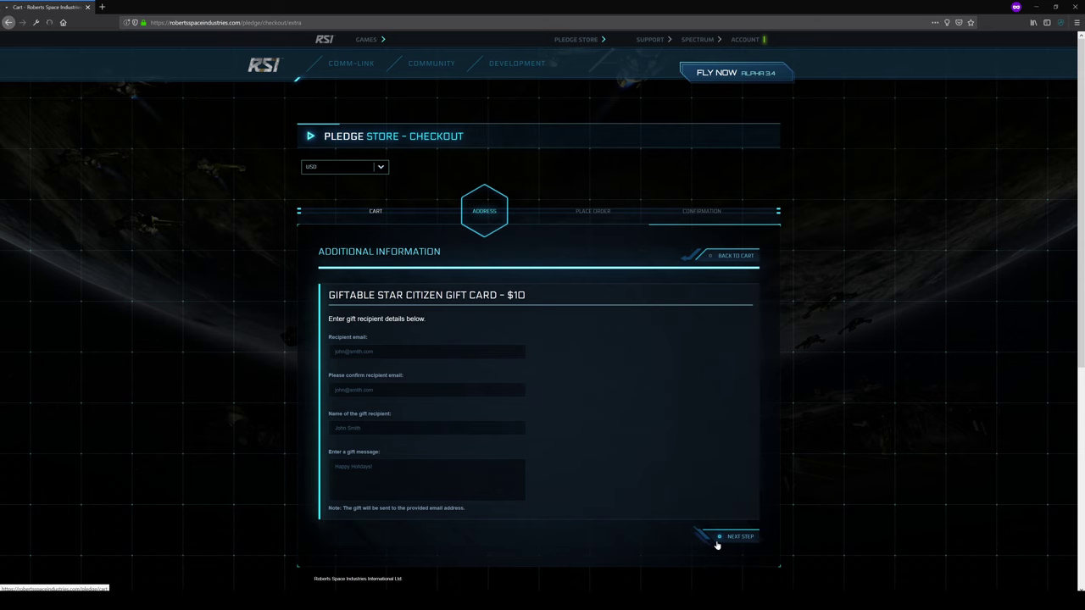
Choose Stripe (Credit Card) as the gift card order's payment method
scroll(557, 410, "down", 2)
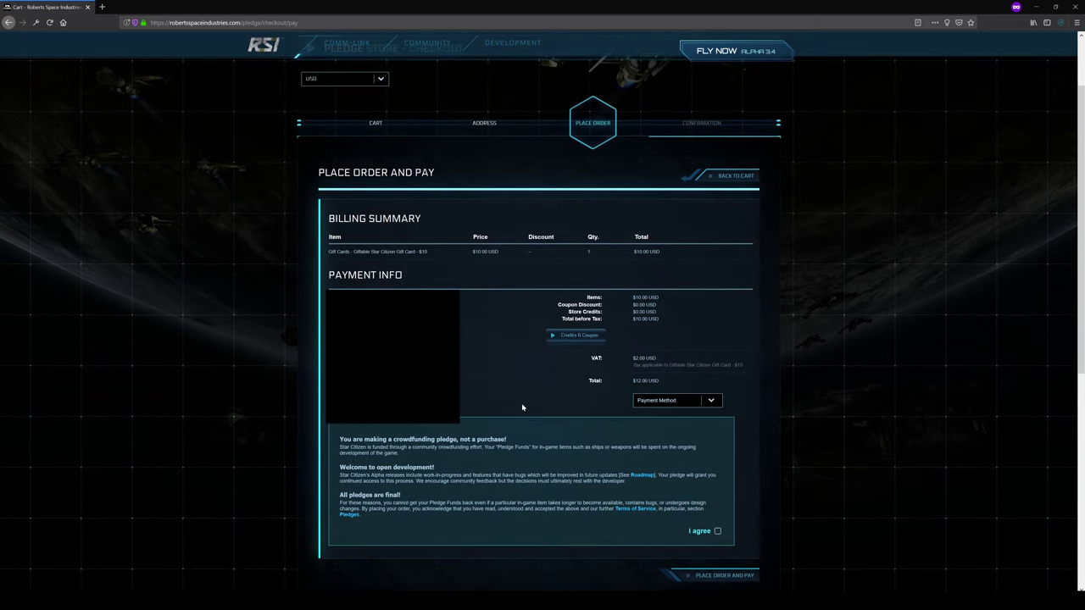
left_click(705, 404)
left_click(664, 412)
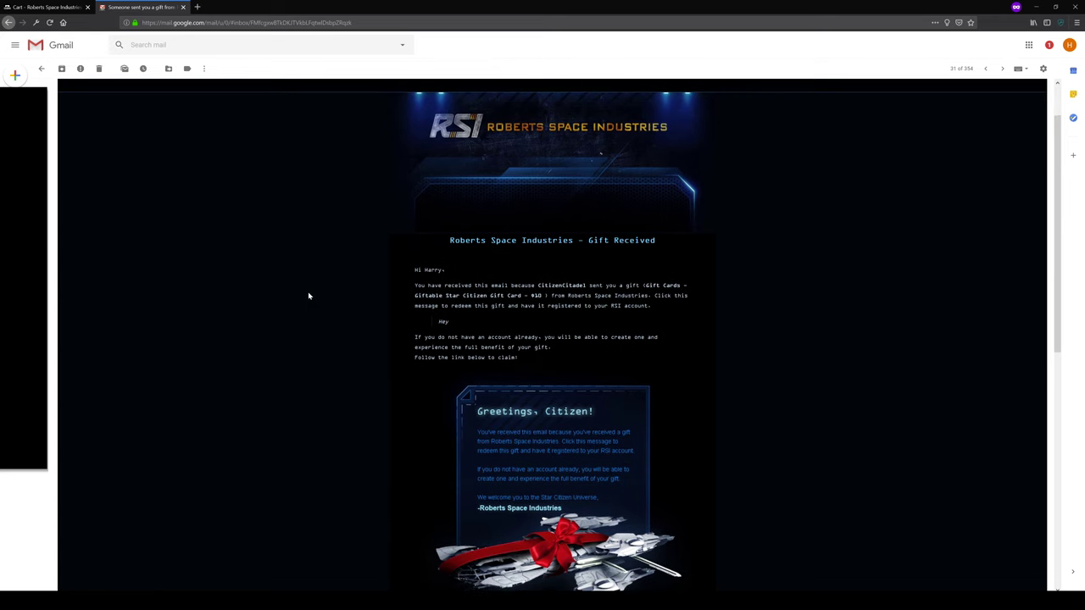
Read through the RSI gift-received email and its claim link, then return to the RSI tab
scroll(308, 296, "down", 2)
scroll(309, 296, "down", 3)
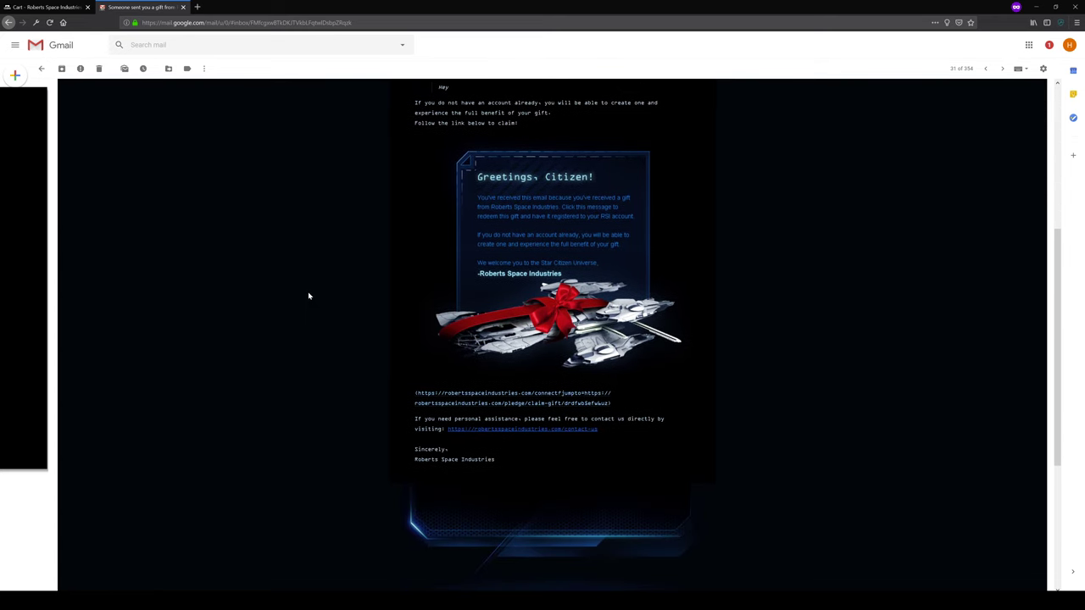
scroll(309, 296, "up", 1)
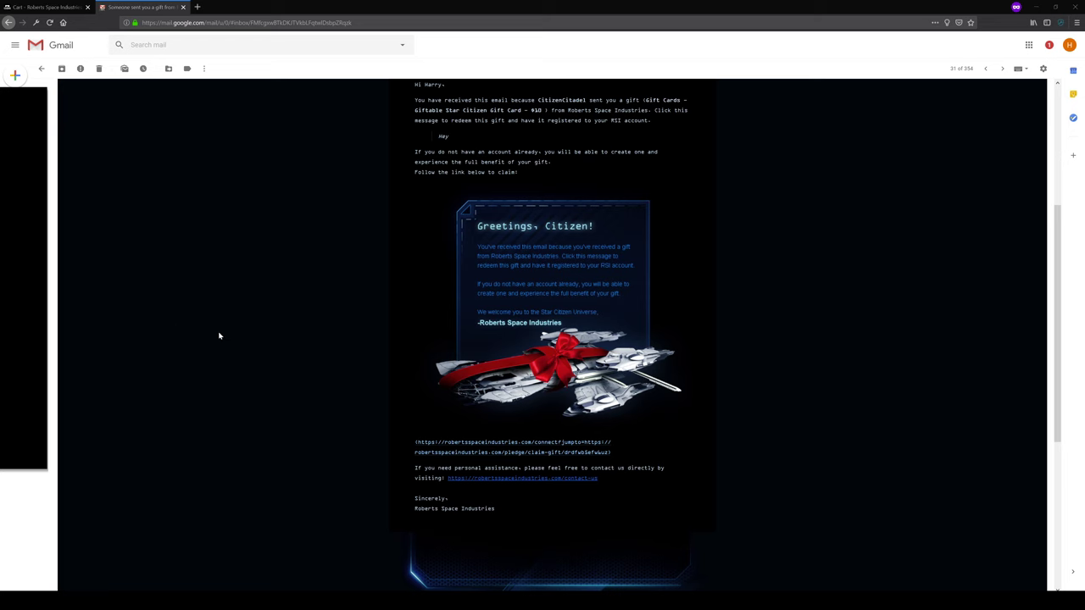
scroll(339, 325, "up", 3)
scroll(339, 325, "down", 2)
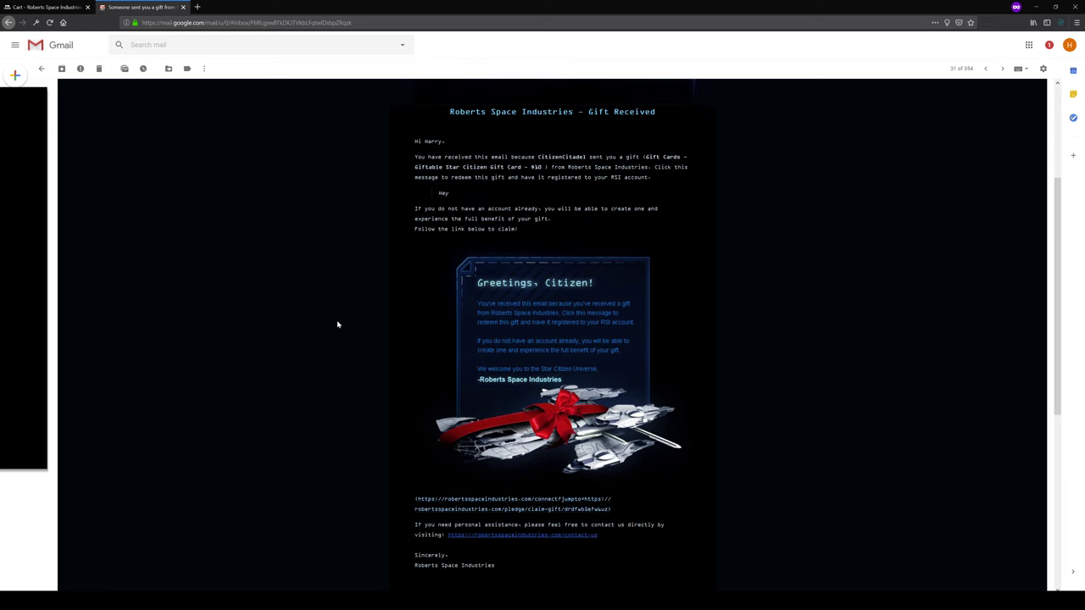
scroll(336, 321, "up", 3)
key("ctrl+shift+Tab")
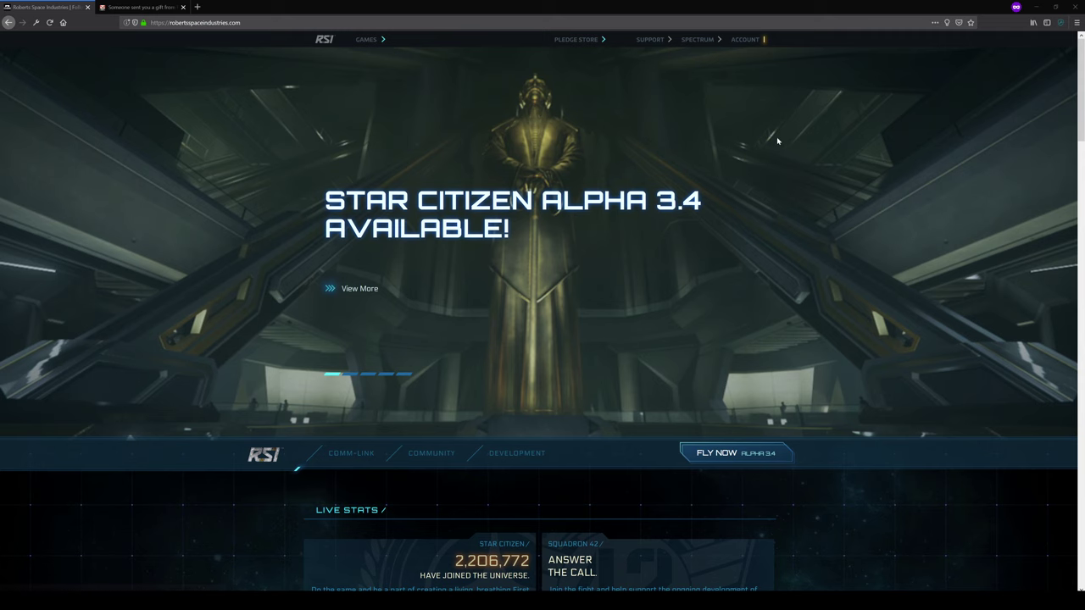
Open the Enlist Now registration form from the Account panel and review its referral code section
left_click(753, 46)
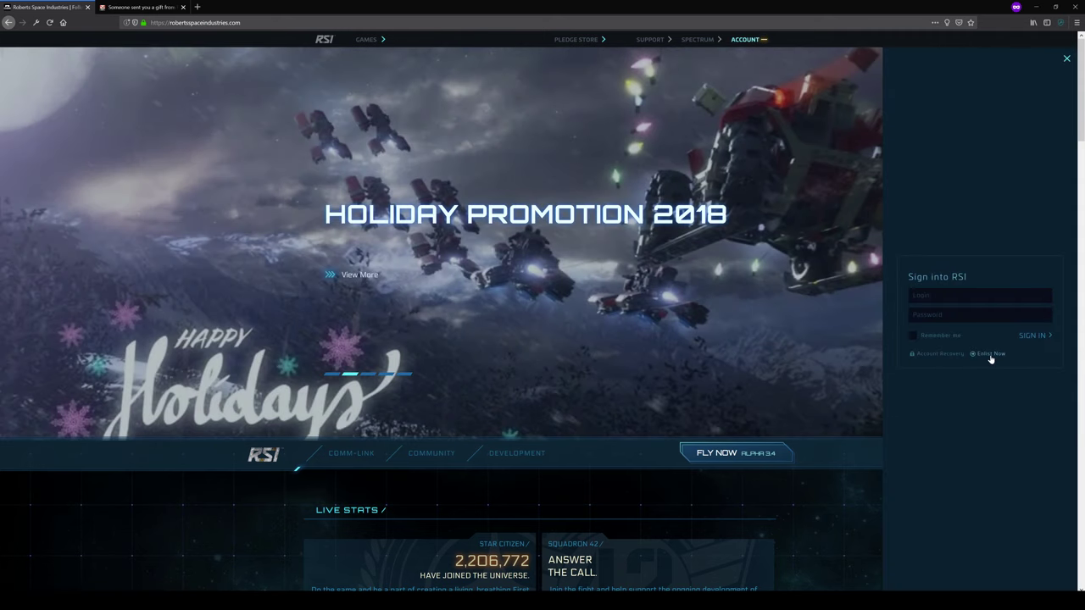
left_click(991, 356)
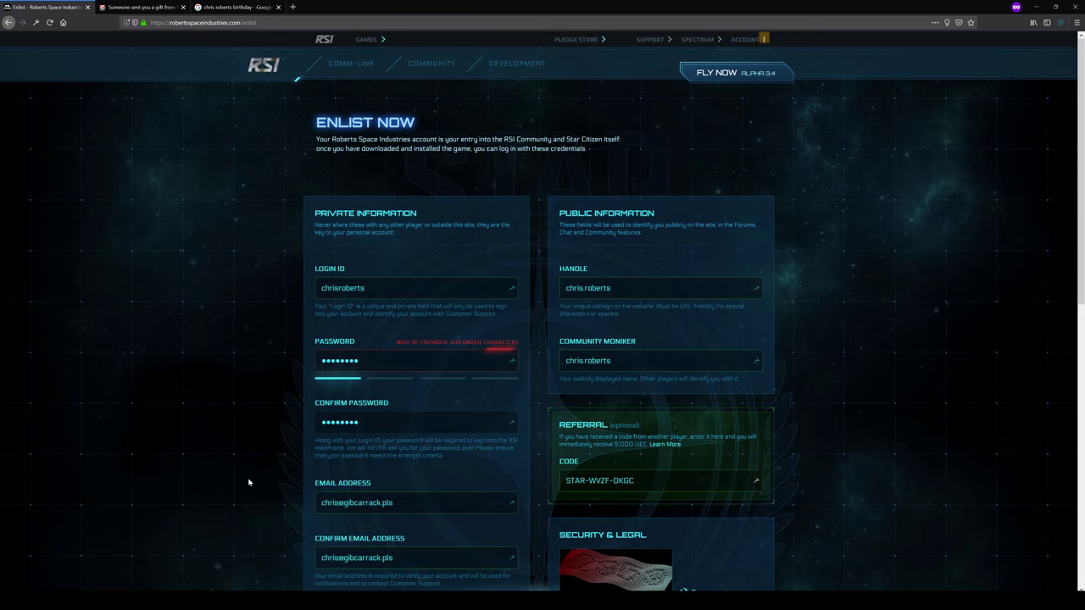
scroll(245, 466, "down", 2)
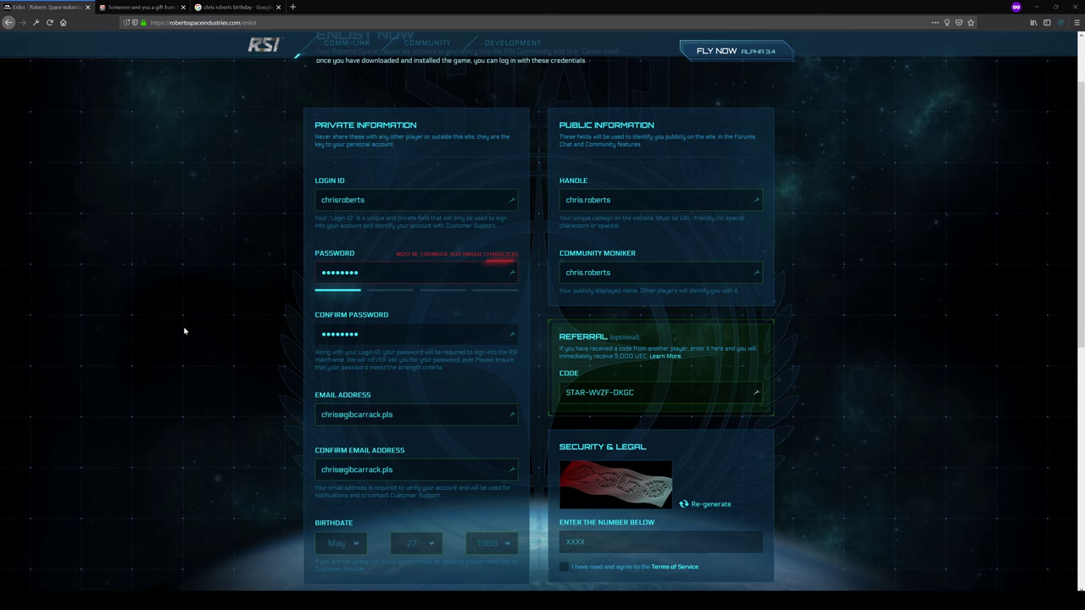
left_click_drag(567, 345, 758, 360)
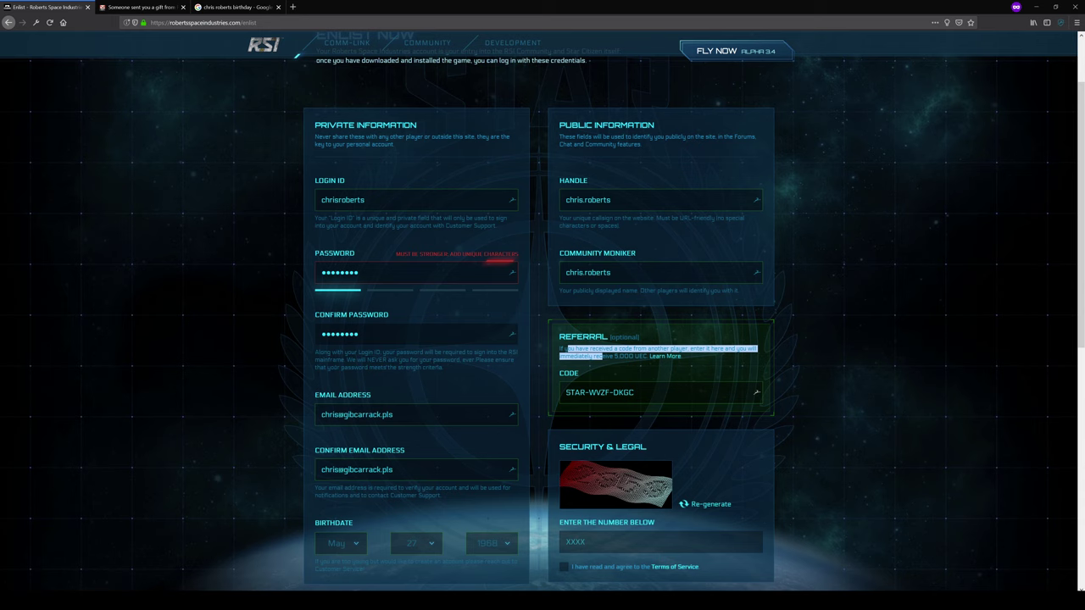
left_click(607, 374)
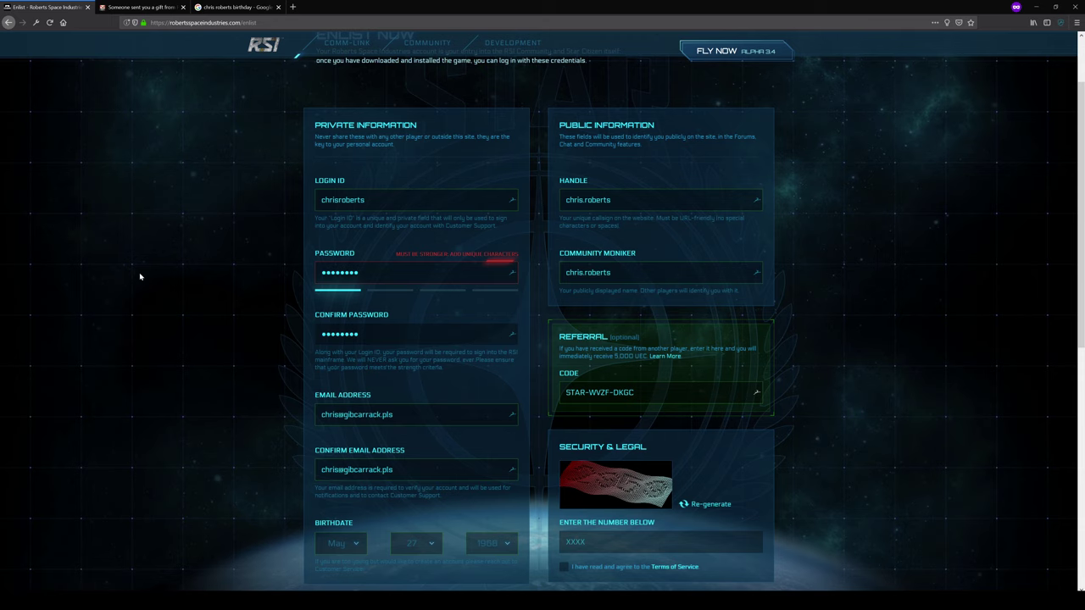
scroll(153, 280, "up", 3)
View Account Settings > Security, confirming two-step authentication is enabled
left_click(269, 131)
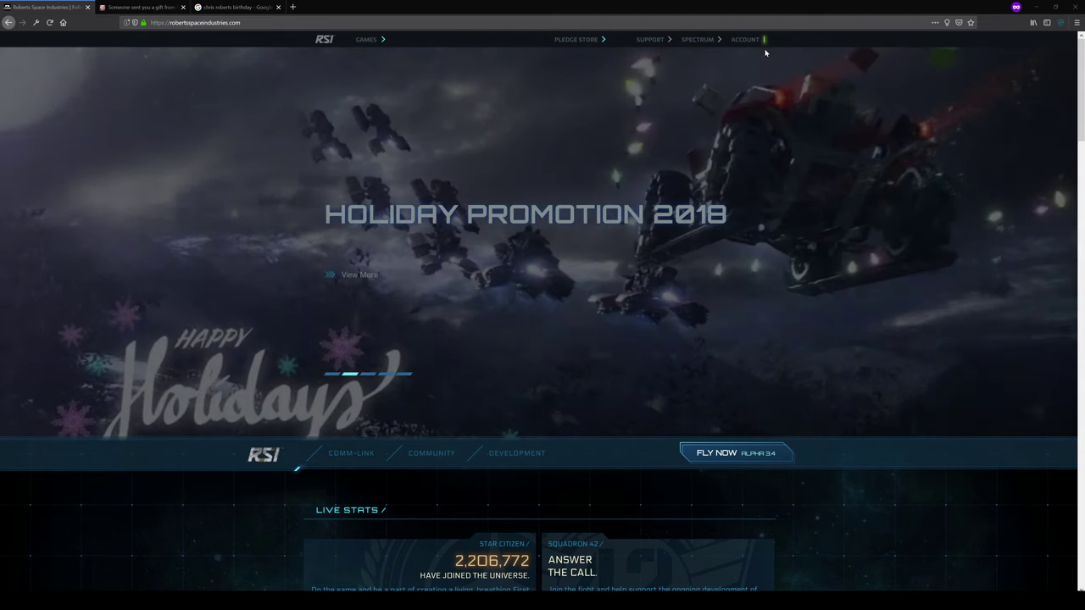
left_click(746, 39)
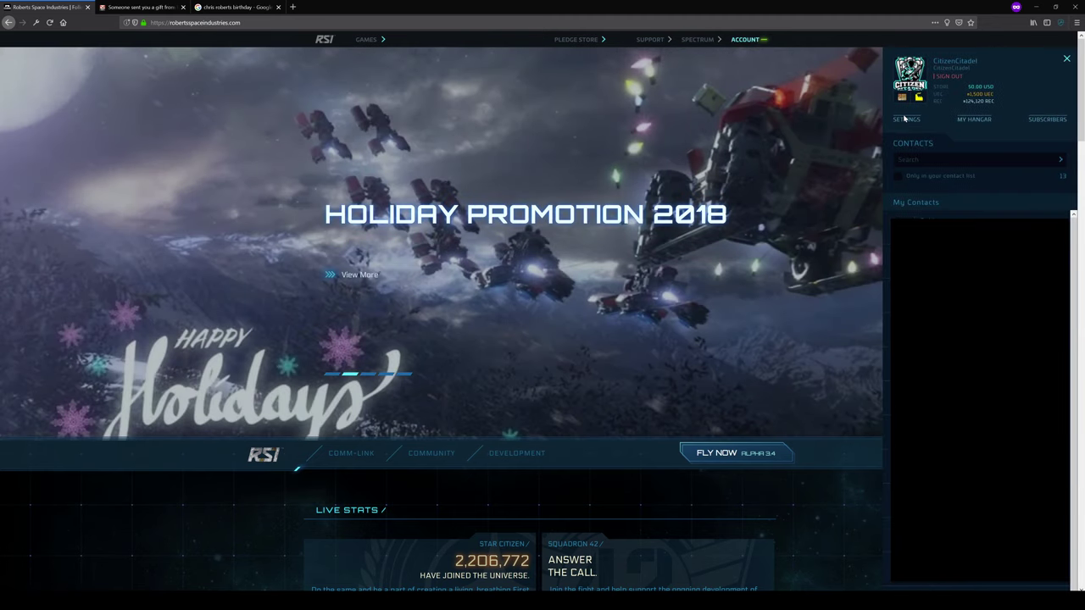
left_click(905, 120)
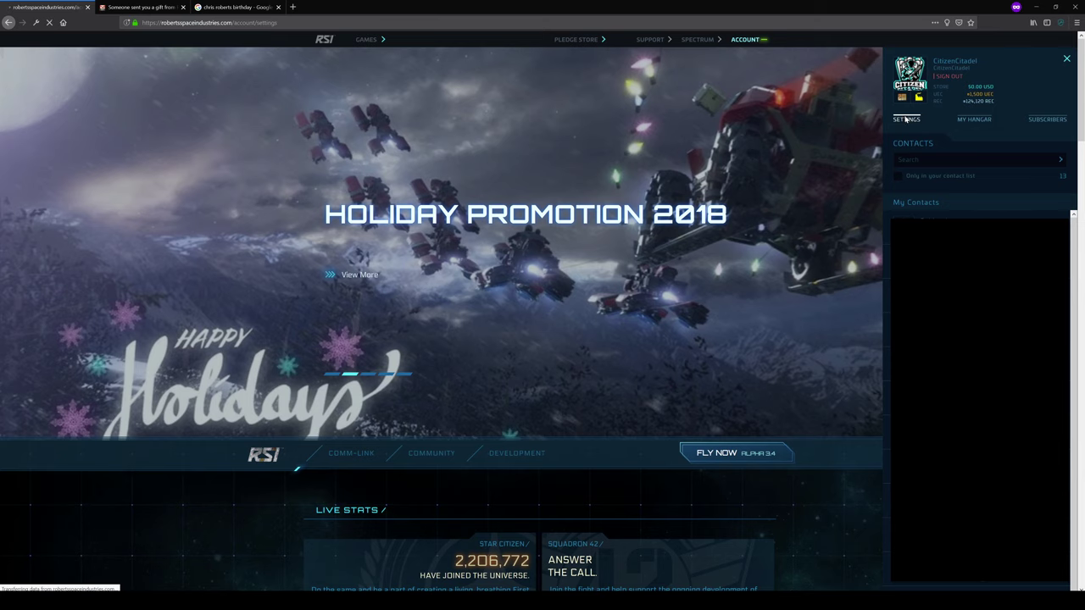
left_click(363, 270)
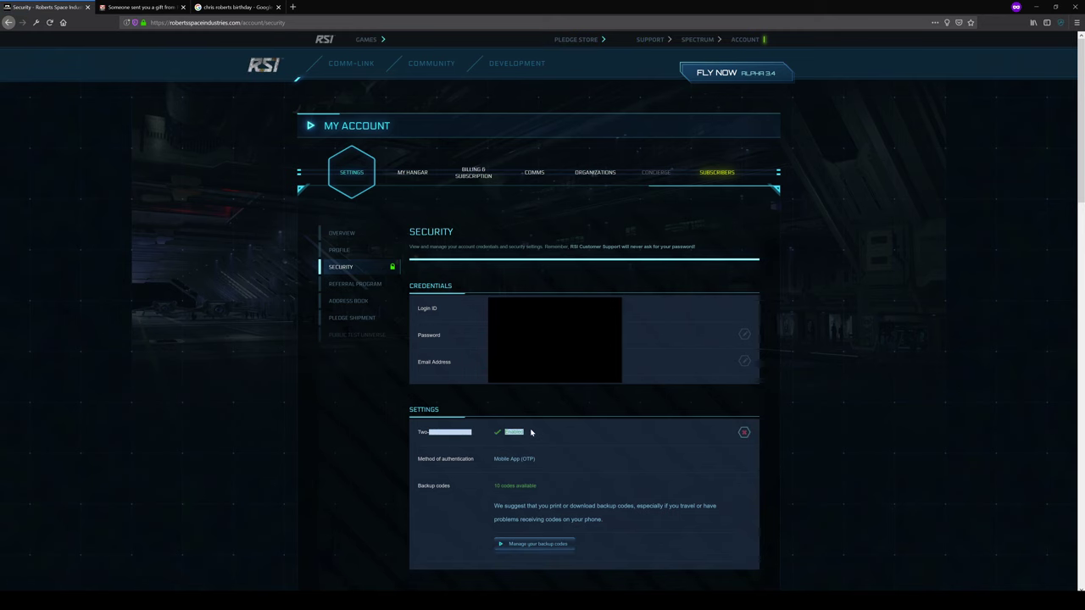
scroll(480, 431, "down", 2)
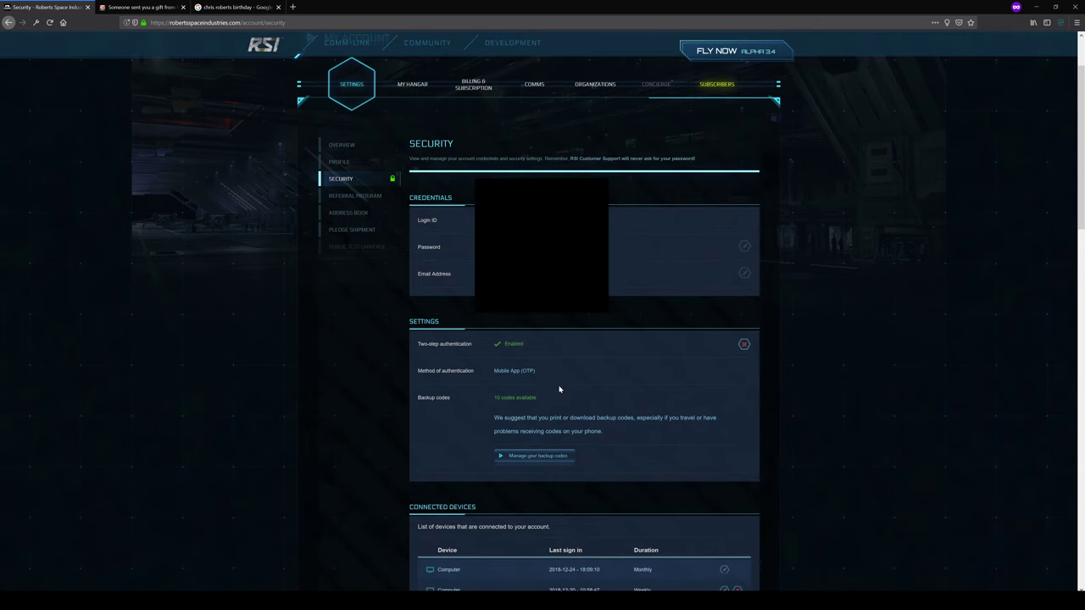
scroll(560, 389, "up", 1)
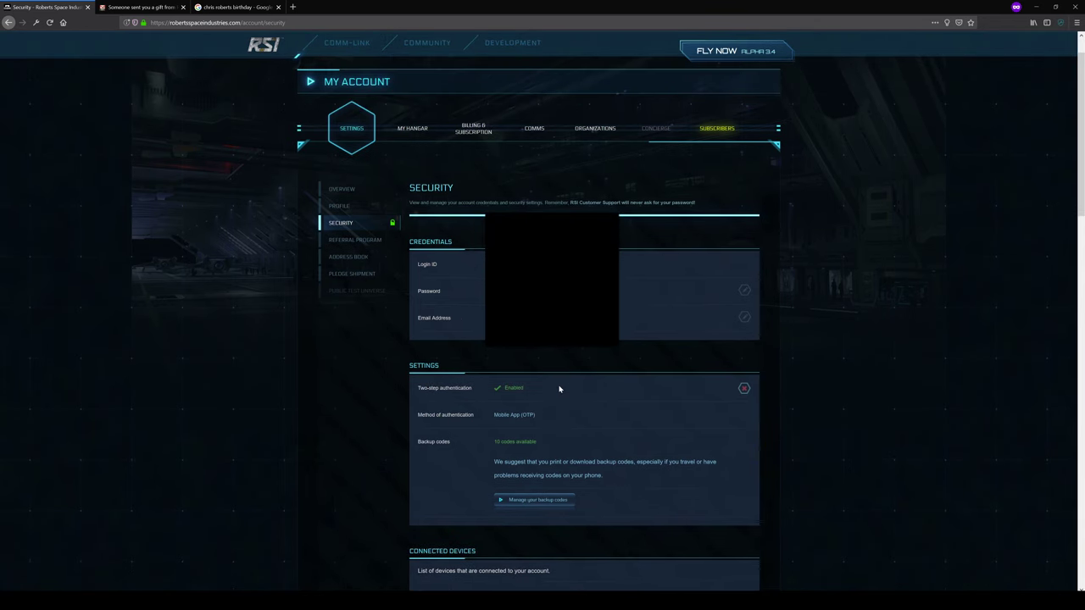
key("ctrl+Tab")
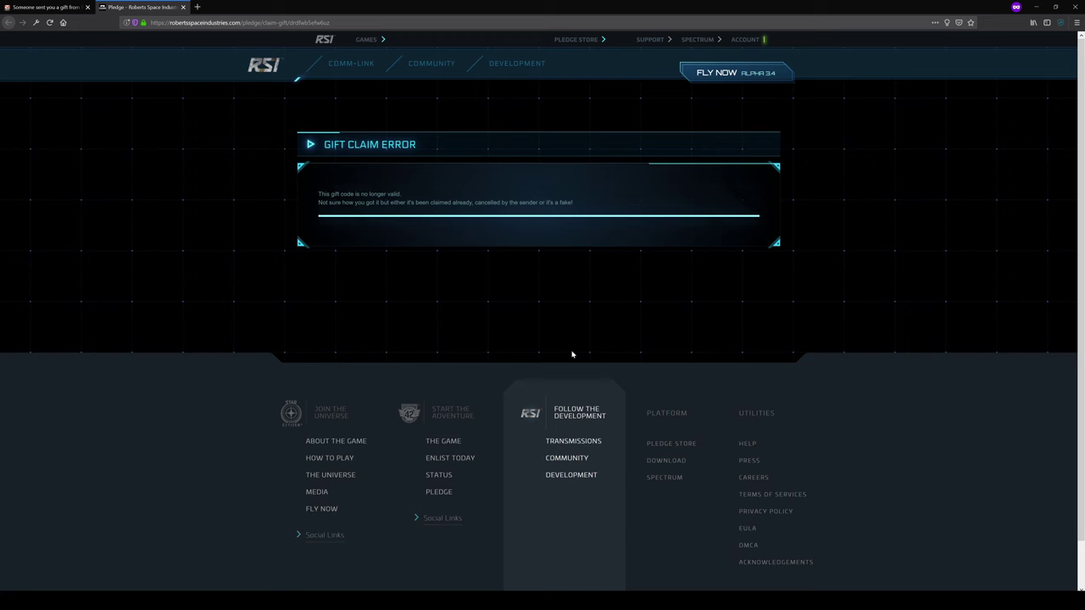
Open My Hangar from the Account panel to see the $10 gift card pledge
left_click(745, 39)
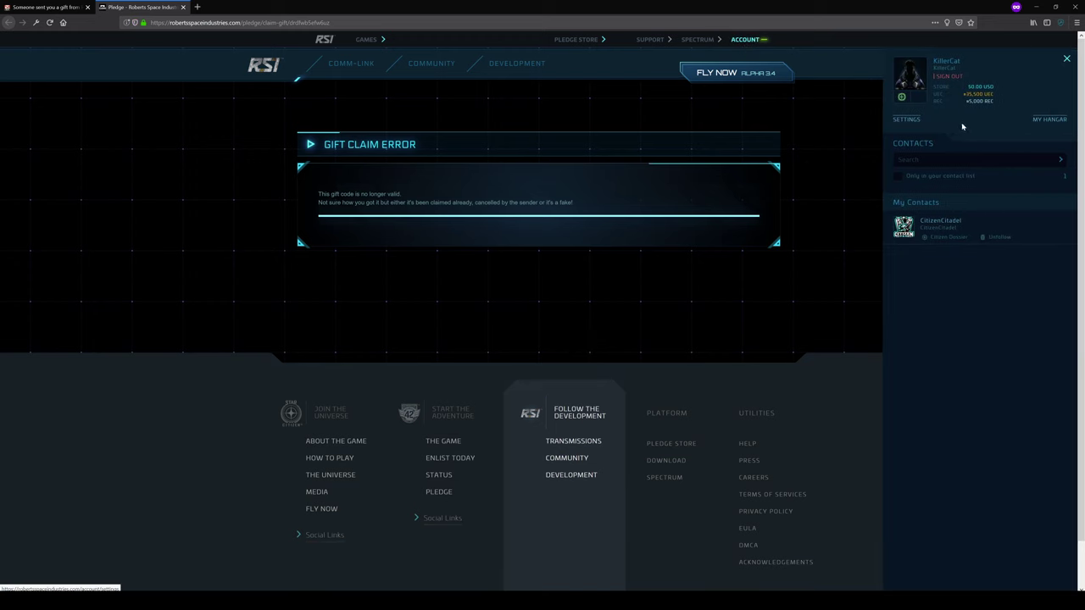
left_click(1042, 123)
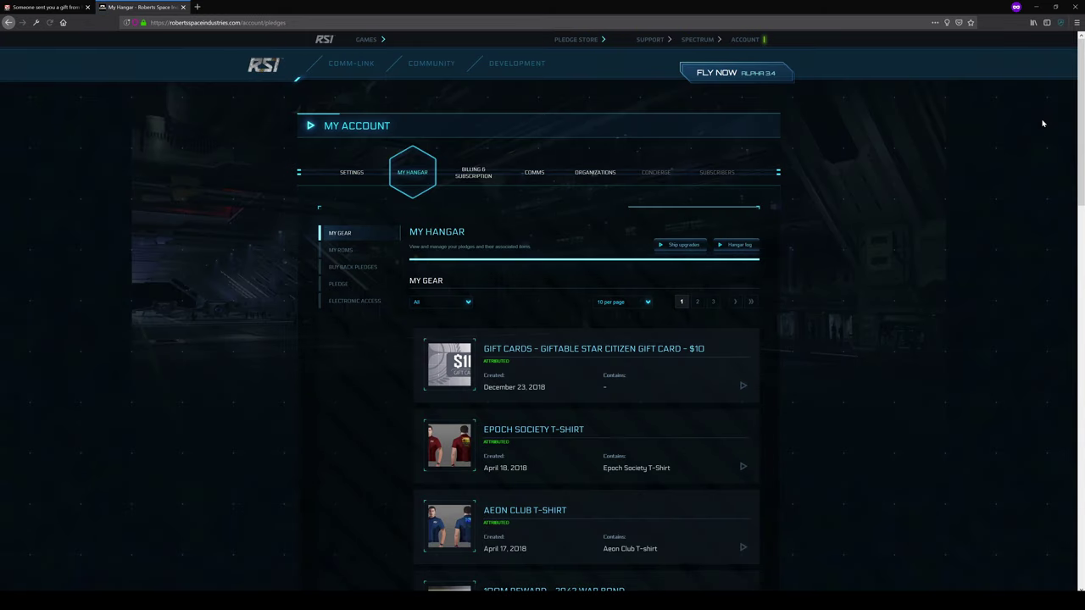
Try exchanging the $10 gift card pledge for store credit; it's refused as too soon
left_click(743, 385)
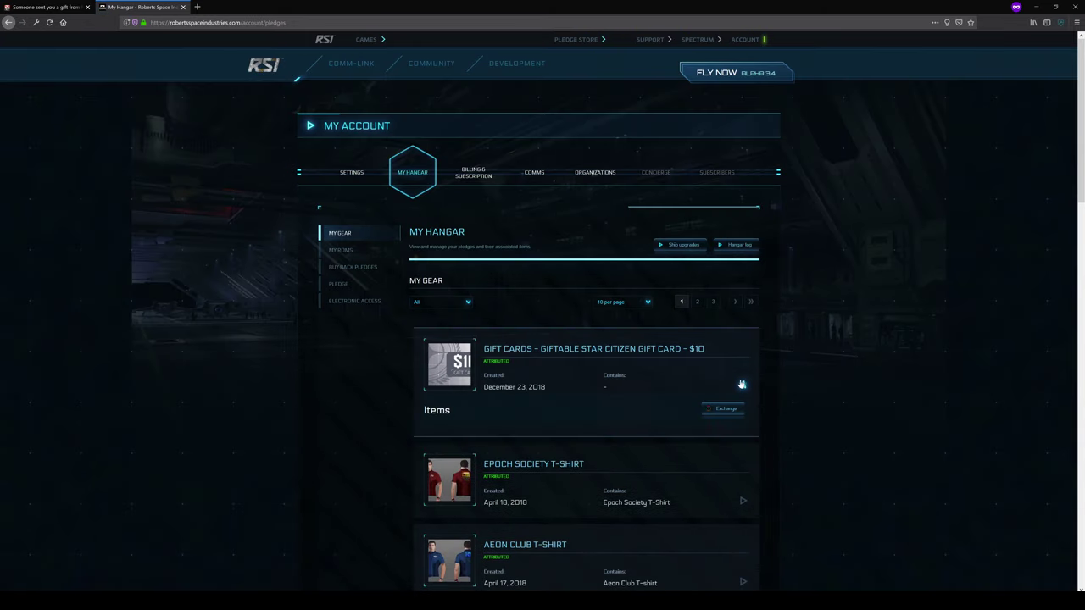
left_click(734, 412)
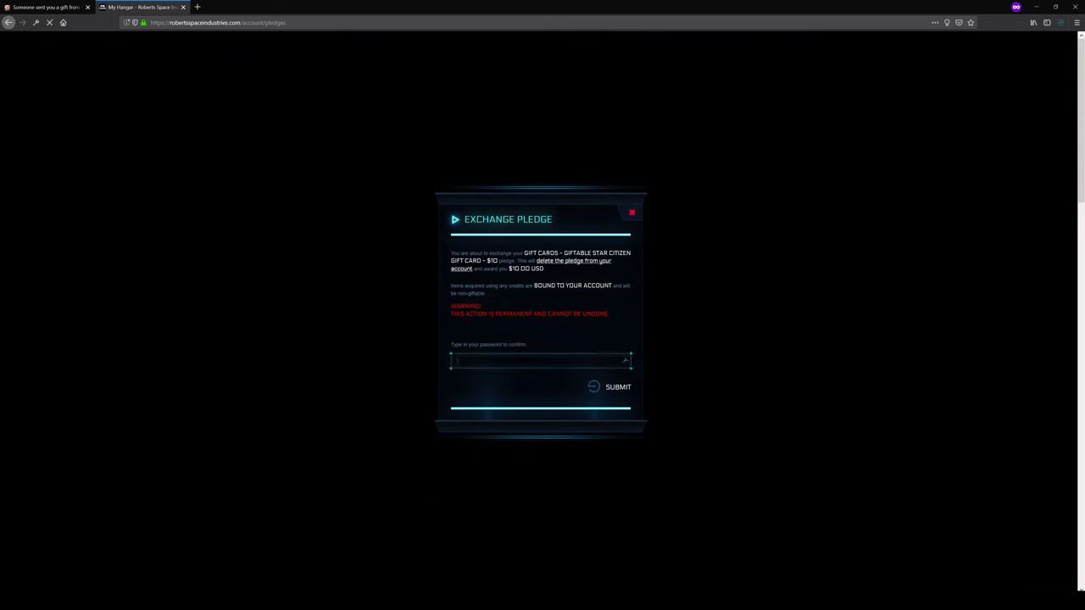
left_click(613, 387)
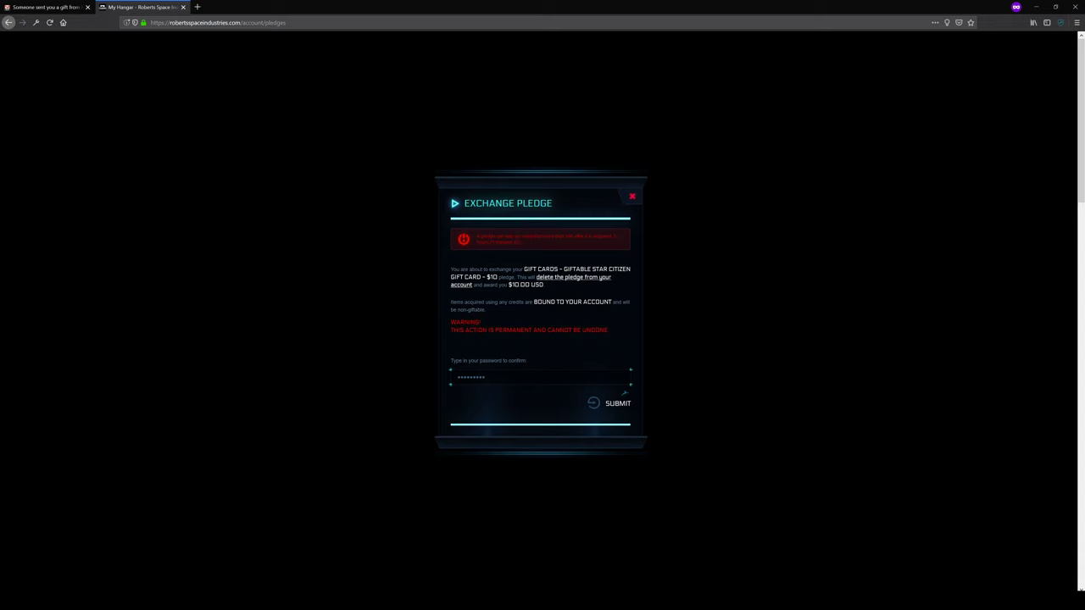
triple_click(534, 245)
triple_click(534, 246)
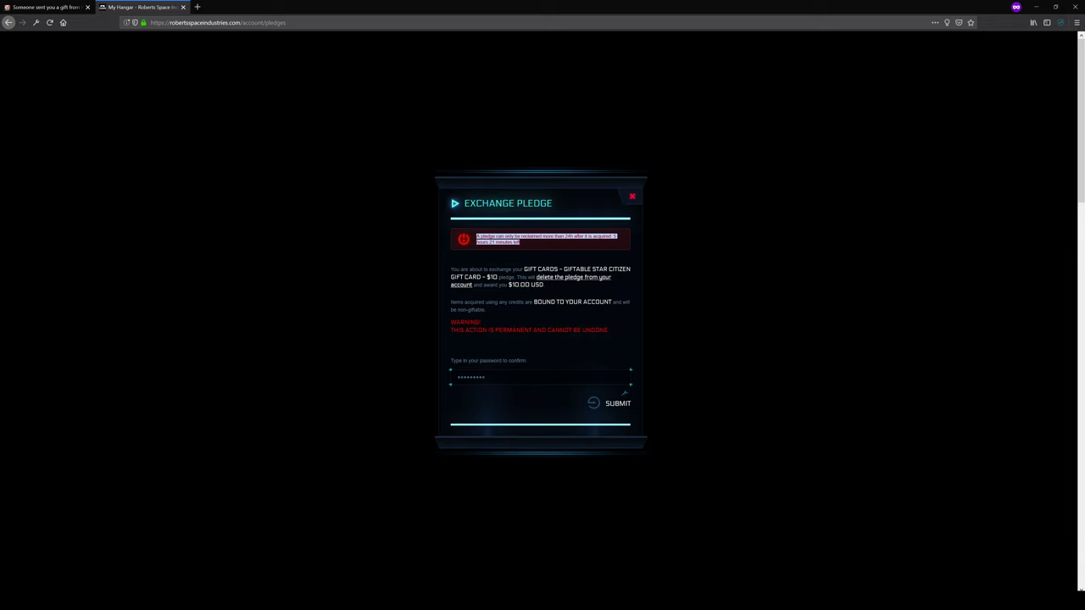
left_click(538, 245)
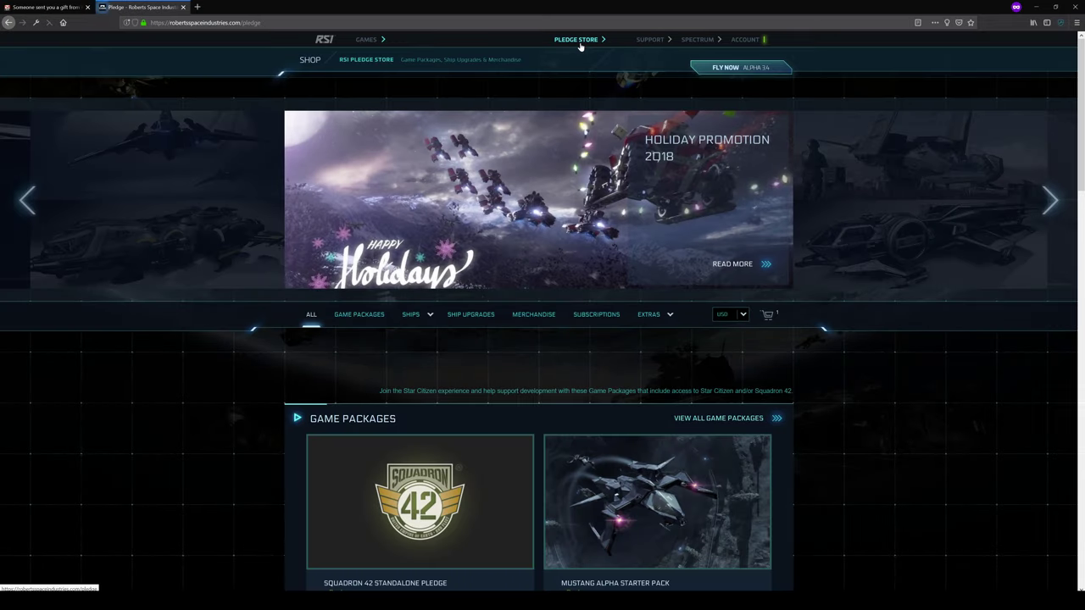
Browse the game packages, viewing the Mustang Alpha Pack Warbond Holiday 2018 details
left_click(378, 315)
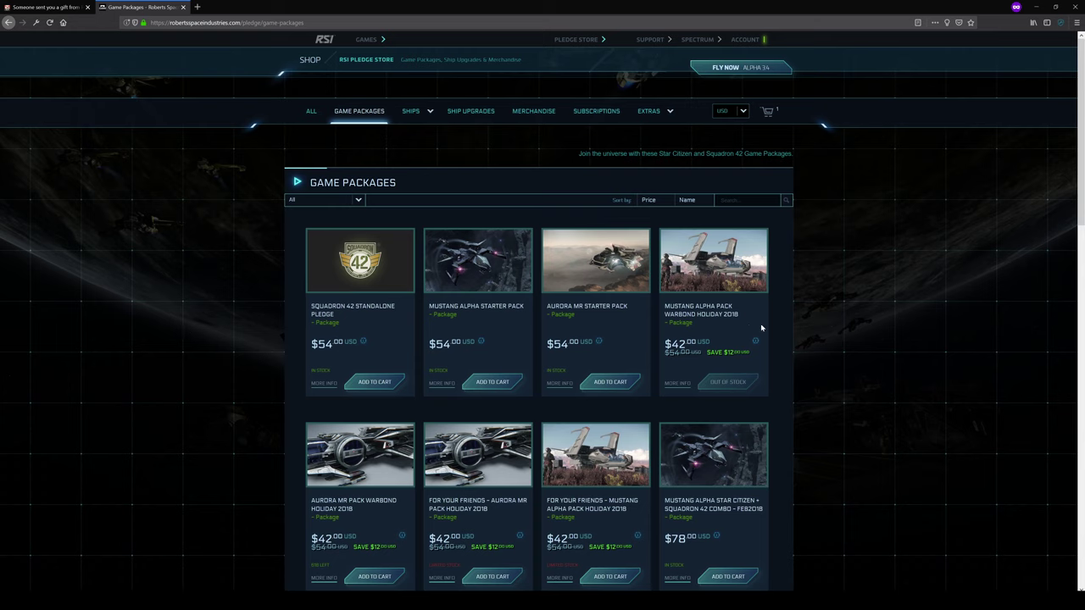
left_click(714, 295)
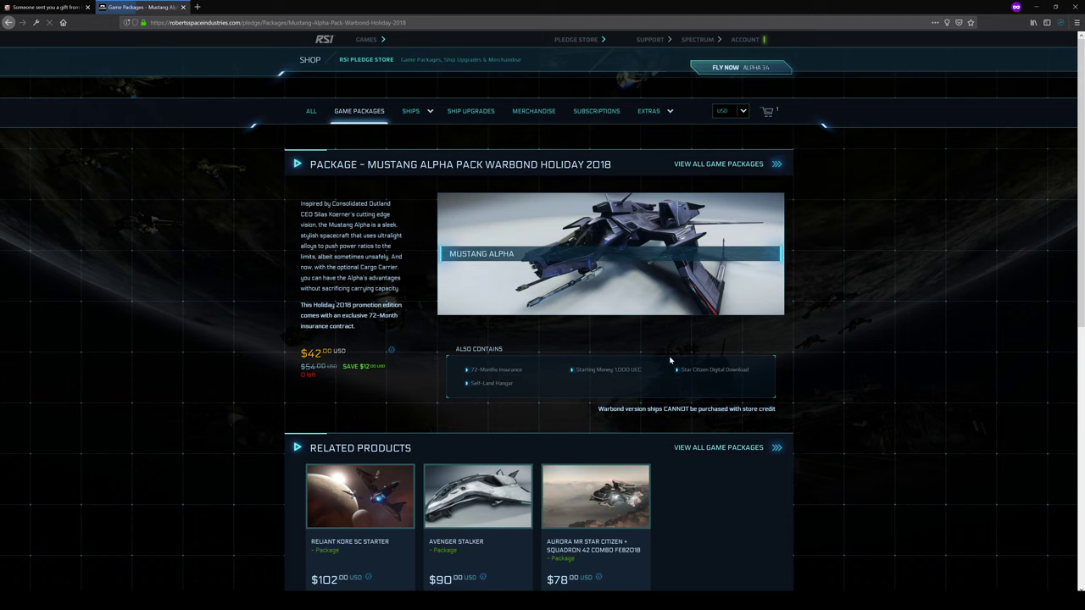
triple_click(704, 369)
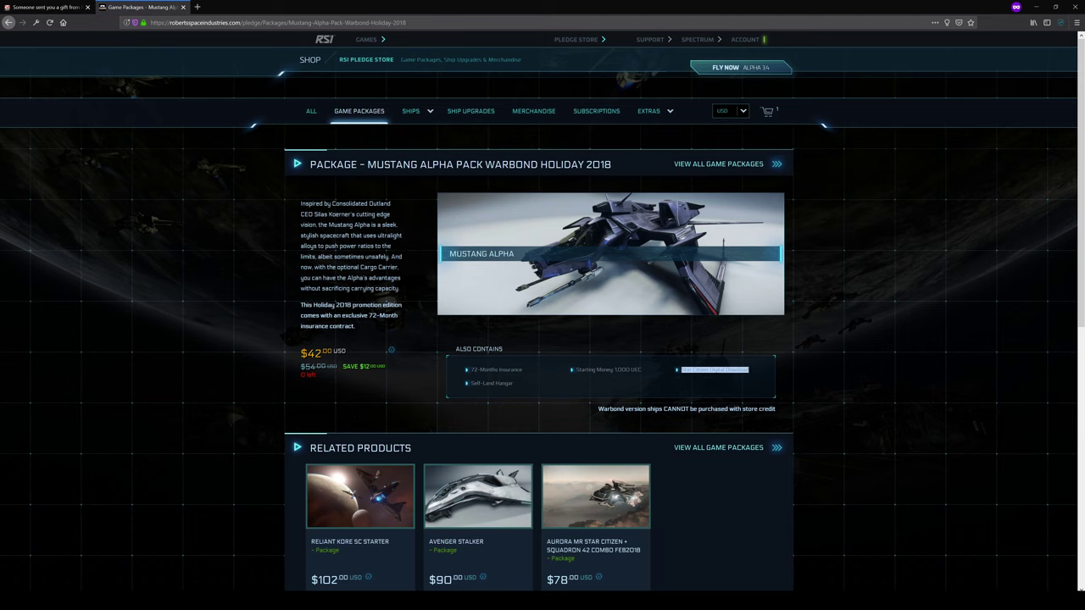
left_click(720, 380)
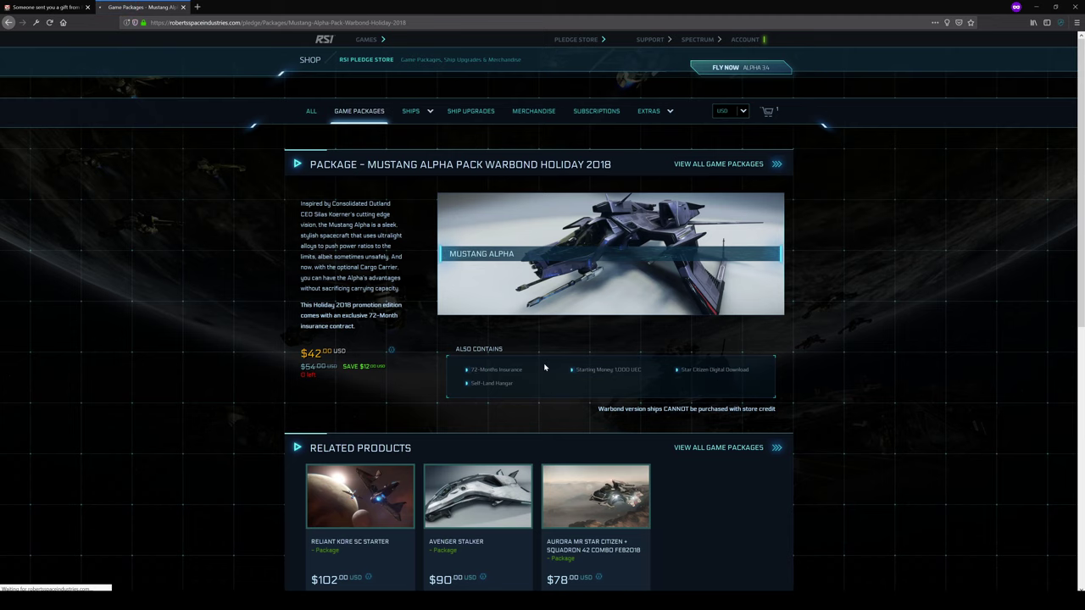
scroll(513, 398, "down", 3)
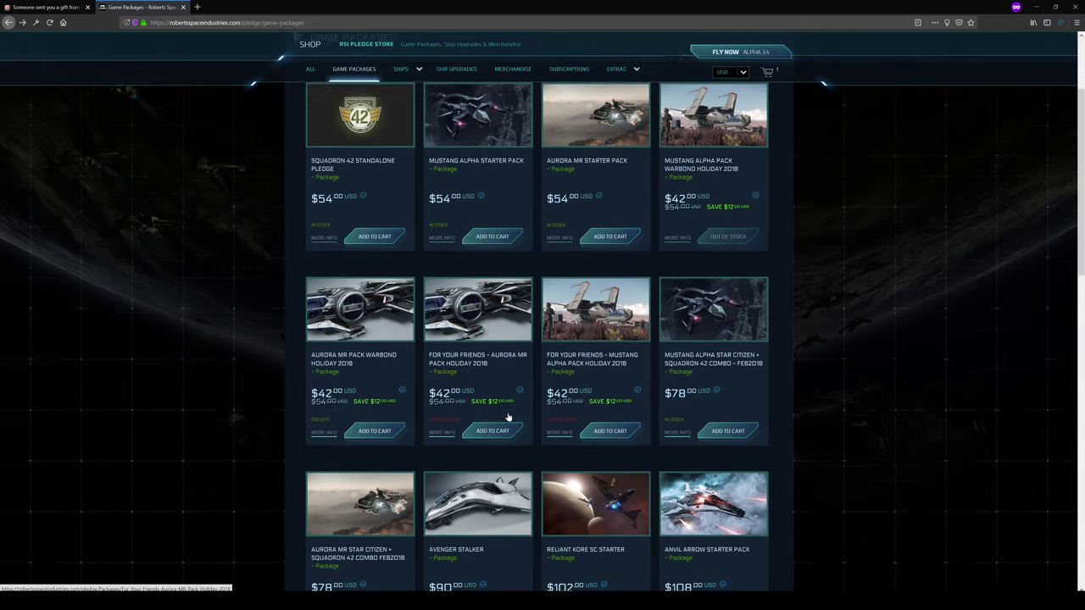
scroll(508, 416, "down", 3)
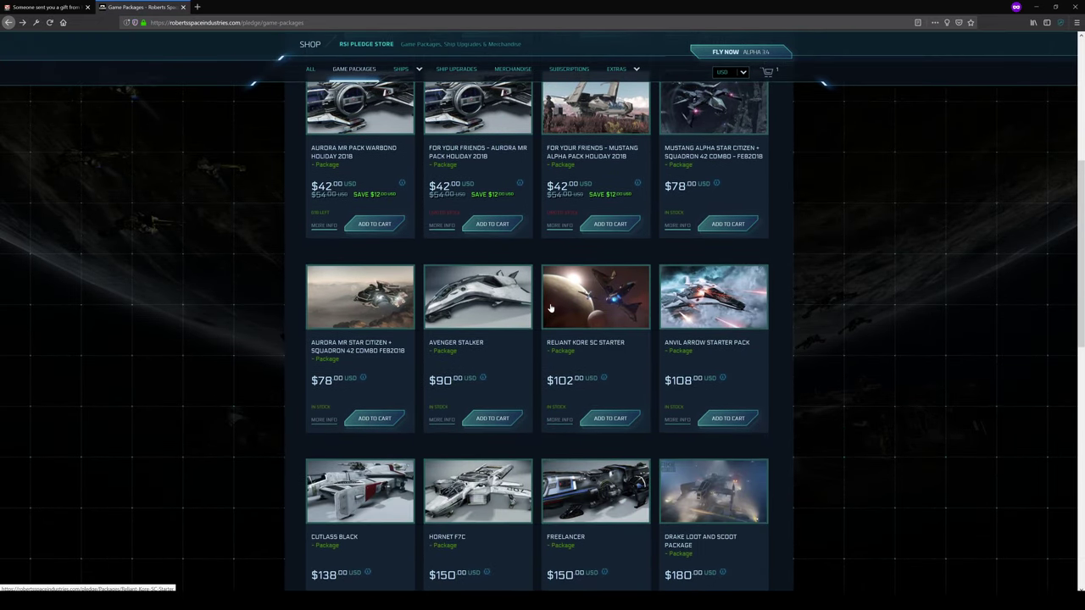
scroll(551, 310, "up", 2)
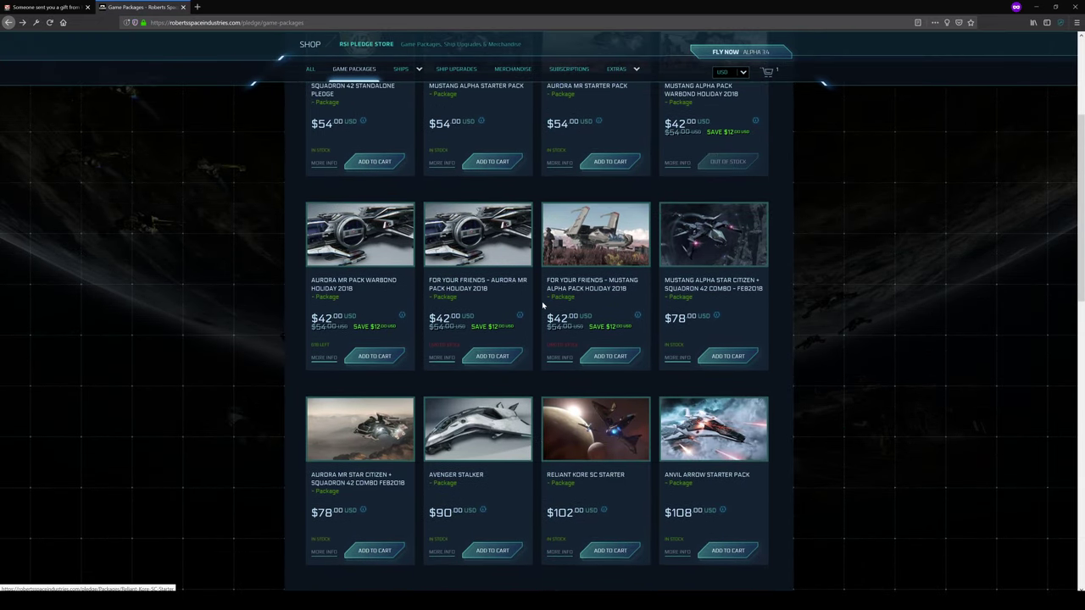
Add the $78 Mustang Alpha + Squadron 42 Combo package to the cart
left_click(718, 259)
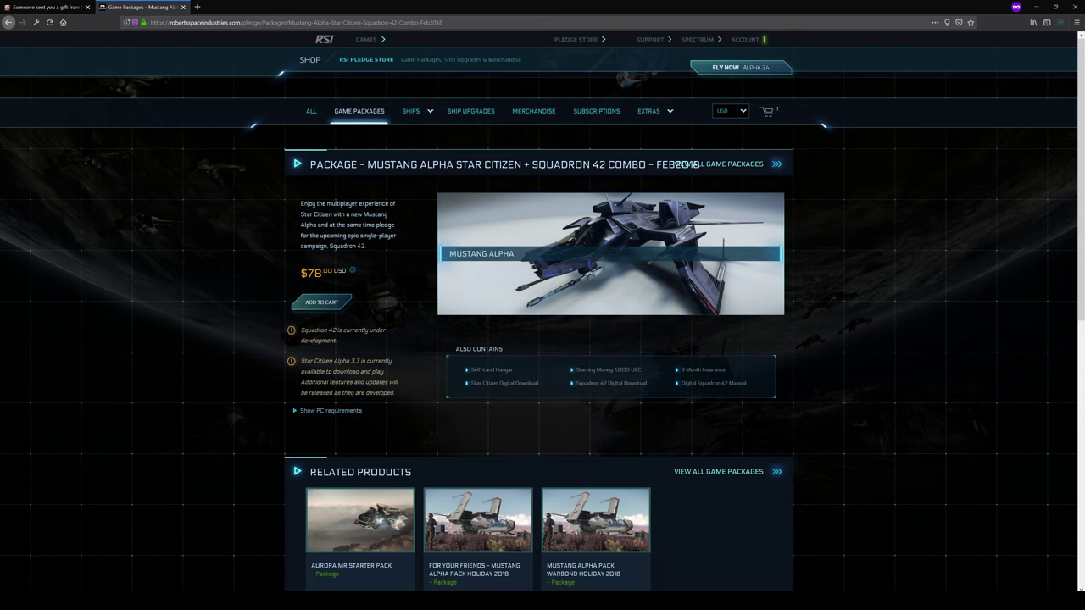
left_click_drag(576, 383, 607, 405)
left_click(607, 404)
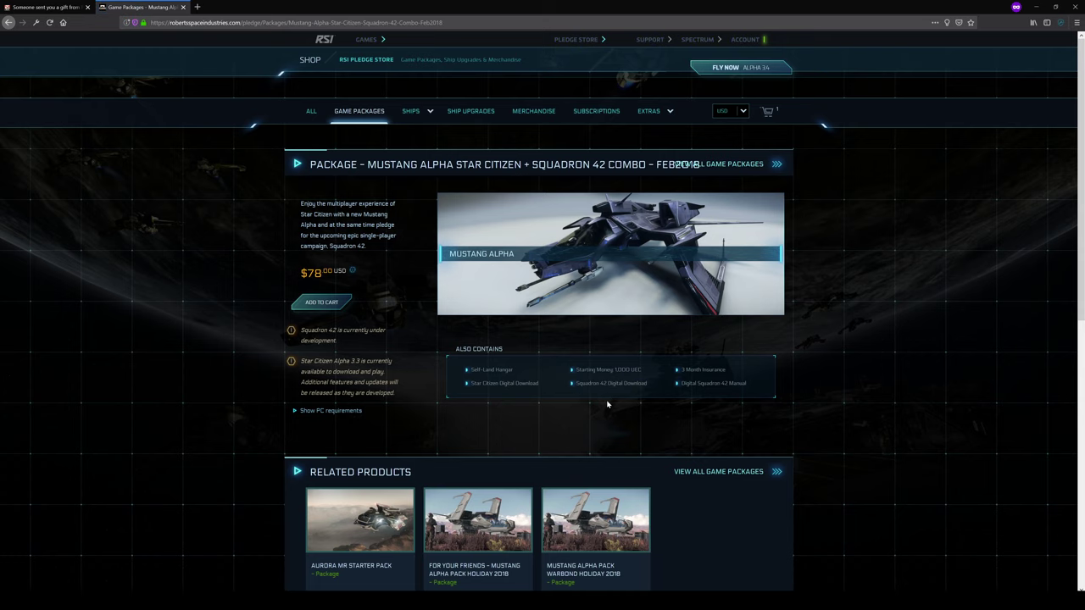
left_click(321, 302)
Proceed to checkout and apply $10 of store credit to the order
left_click(744, 404)
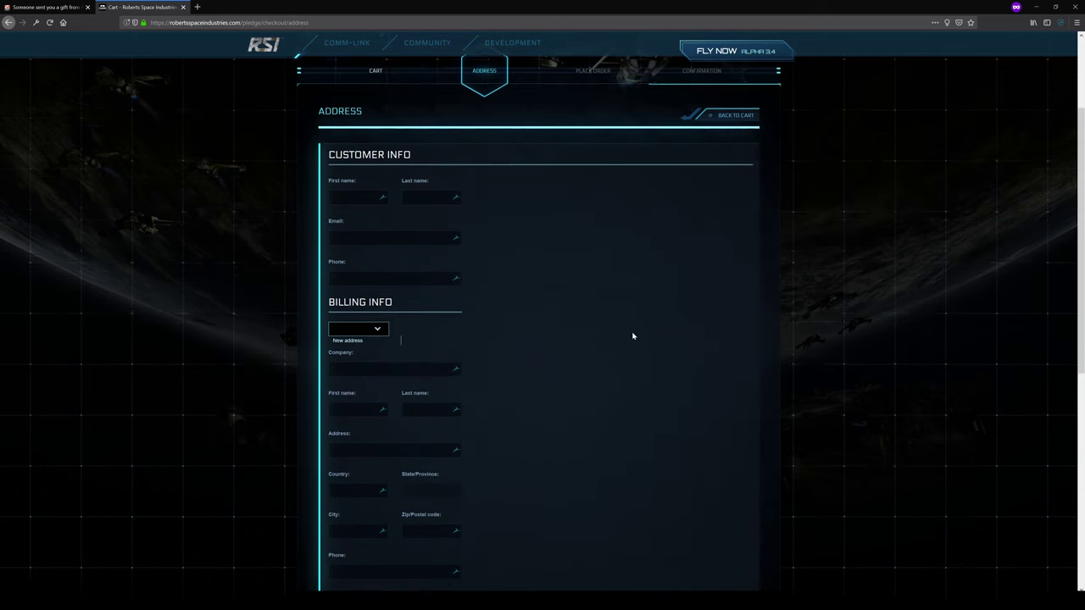
scroll(633, 335, "down", 2)
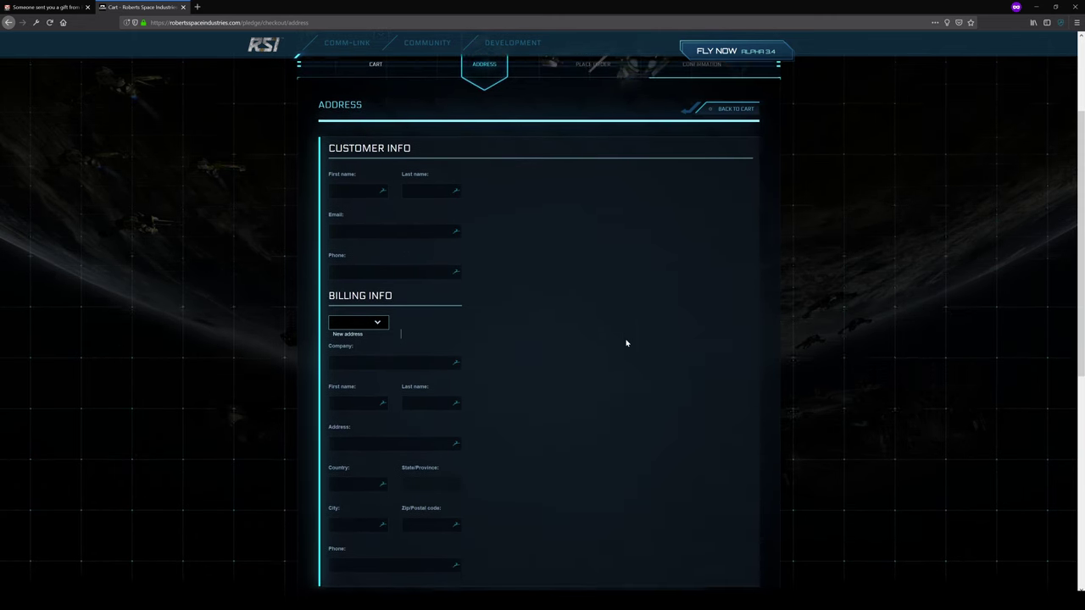
left_click(50, 22)
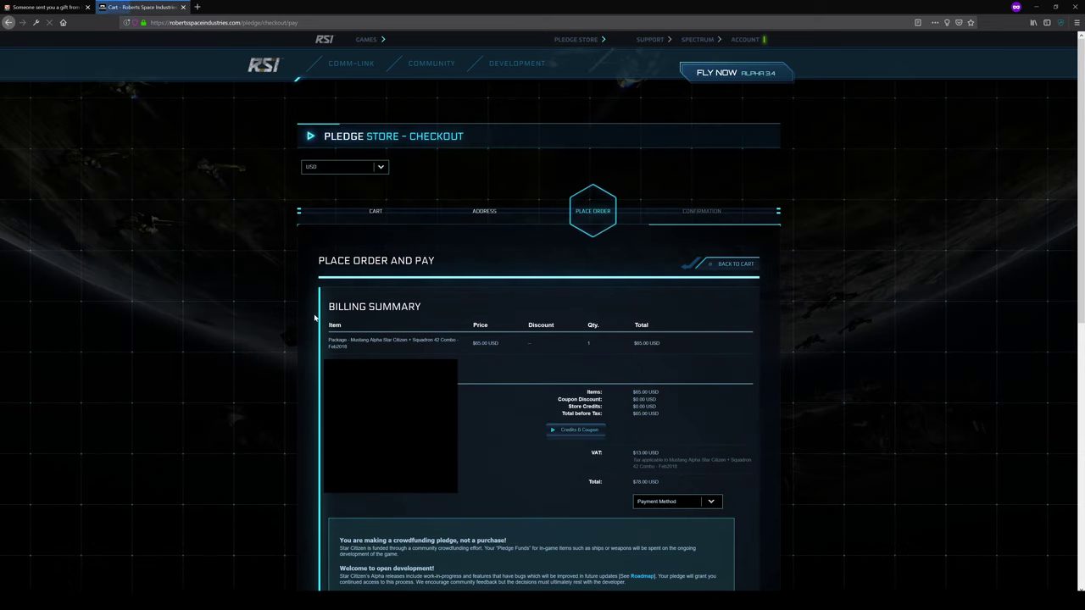
left_click(577, 431)
type("10")
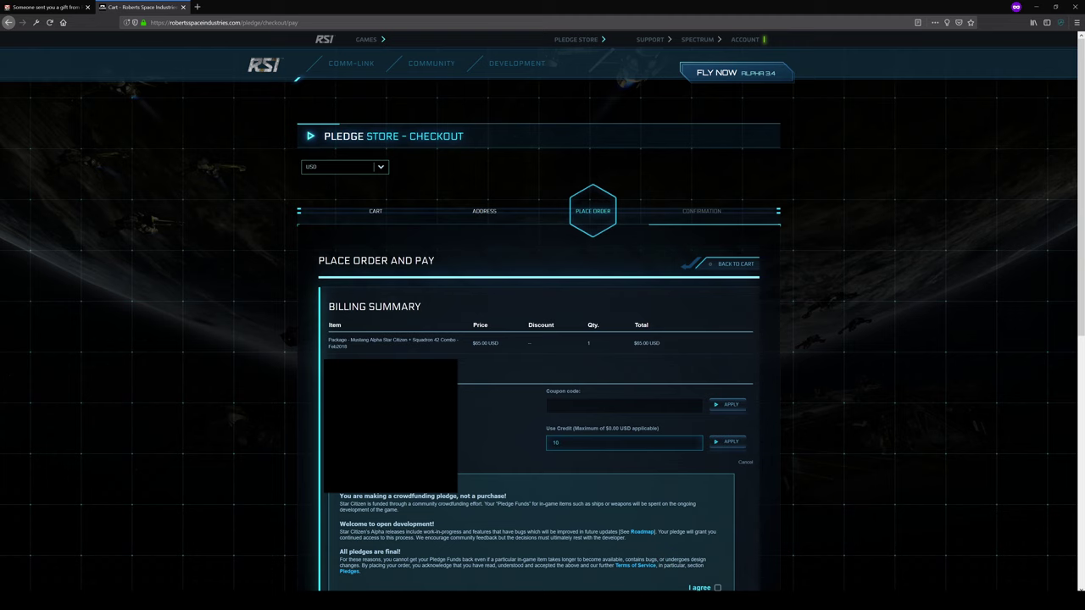
left_click(720, 442)
Choose Stripe (Credit Card) as payment and accept the pledge terms
scroll(752, 365, "up", 1)
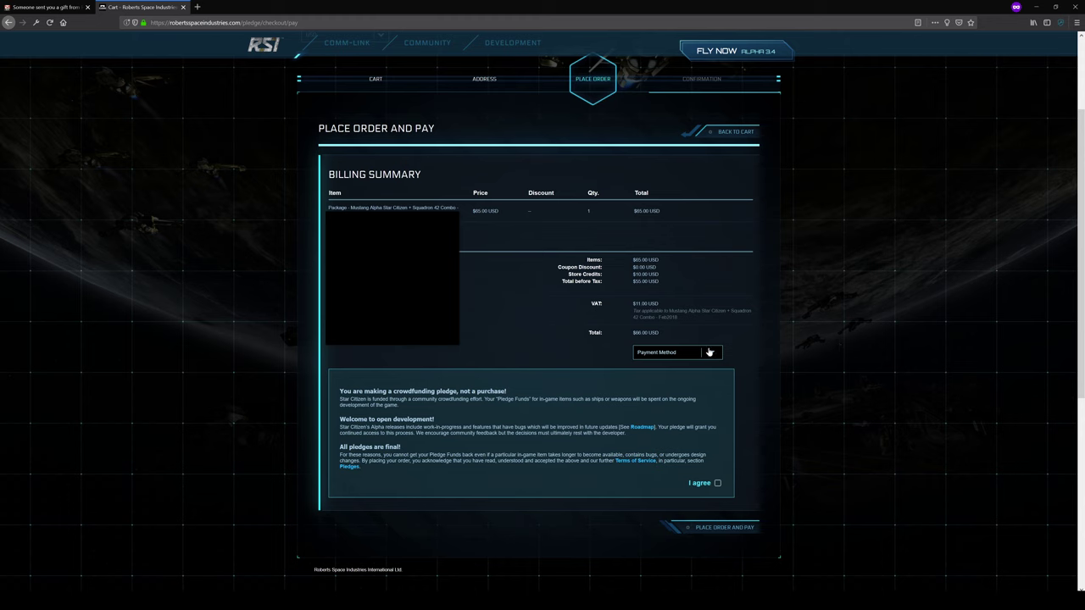
left_click(708, 353)
left_click(672, 365)
left_click(717, 483)
Place and pay for the order, then go to the Star Citizen download page
left_click(717, 529)
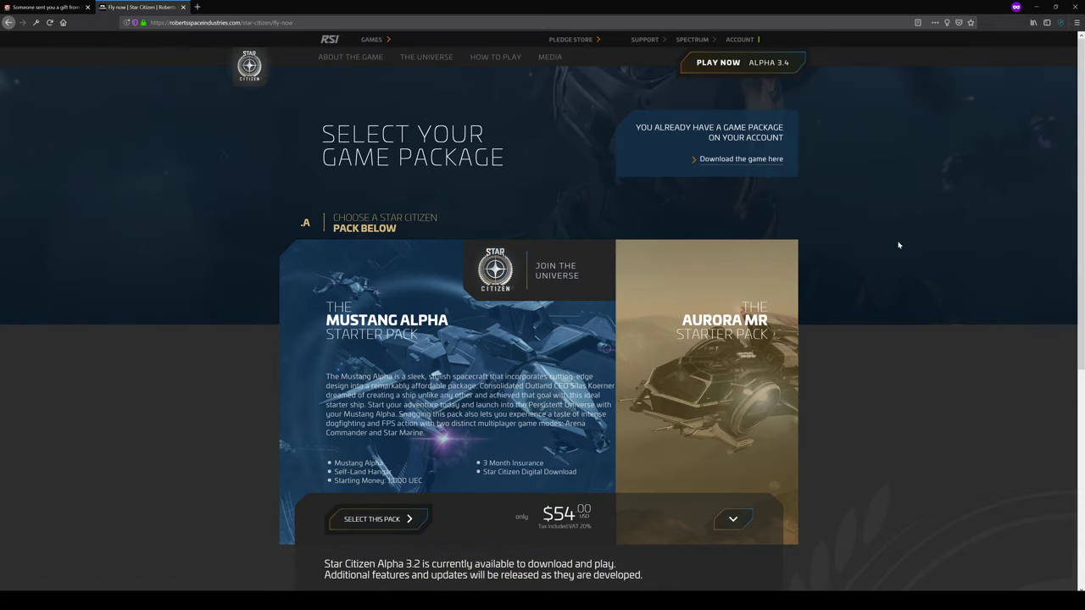
left_click(738, 163)
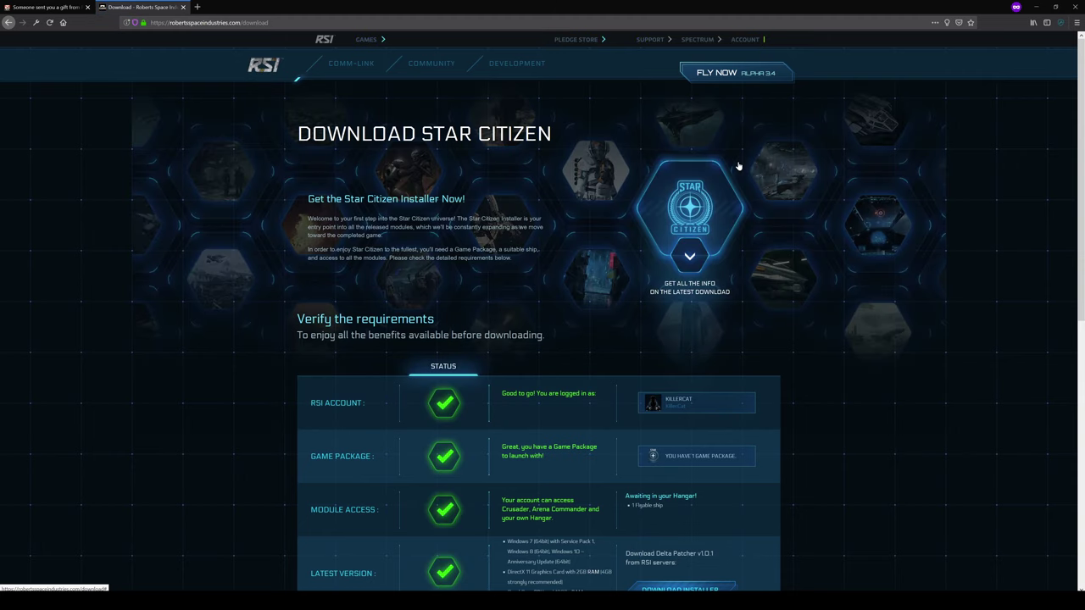